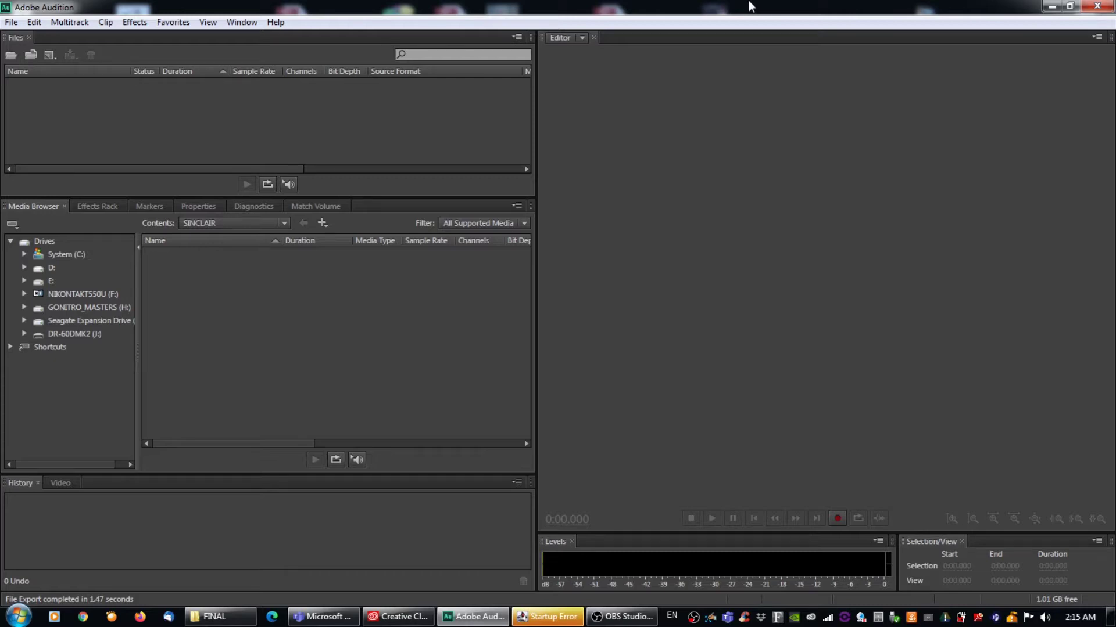
Import the stereo SOC1_FIN.wav from the FINAL folder into the editor
click(11, 24)
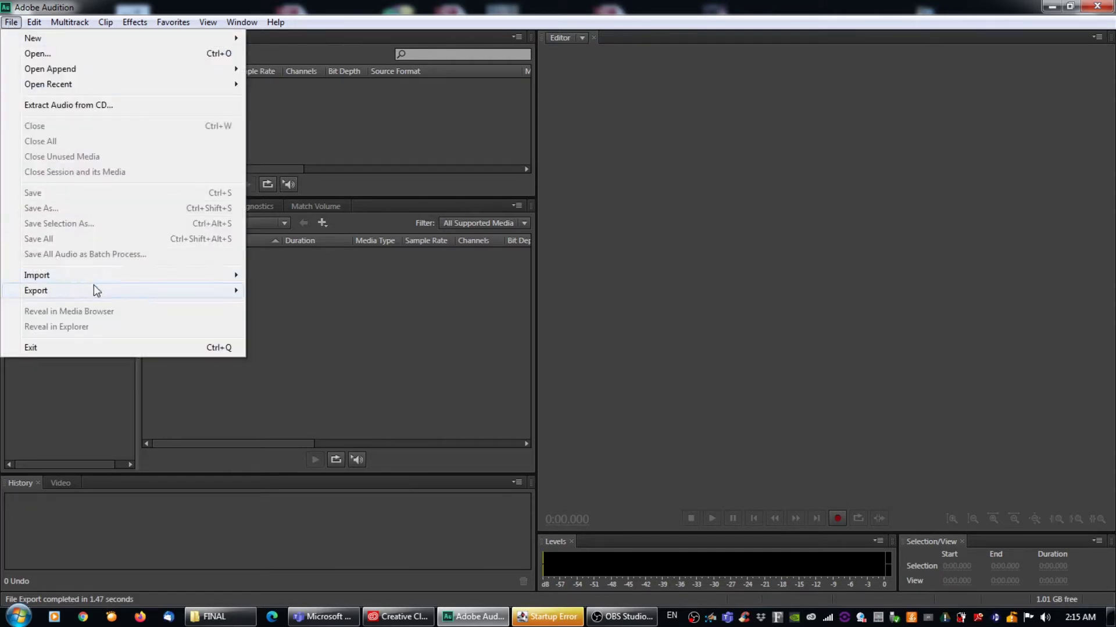
mouse_move(117, 278)
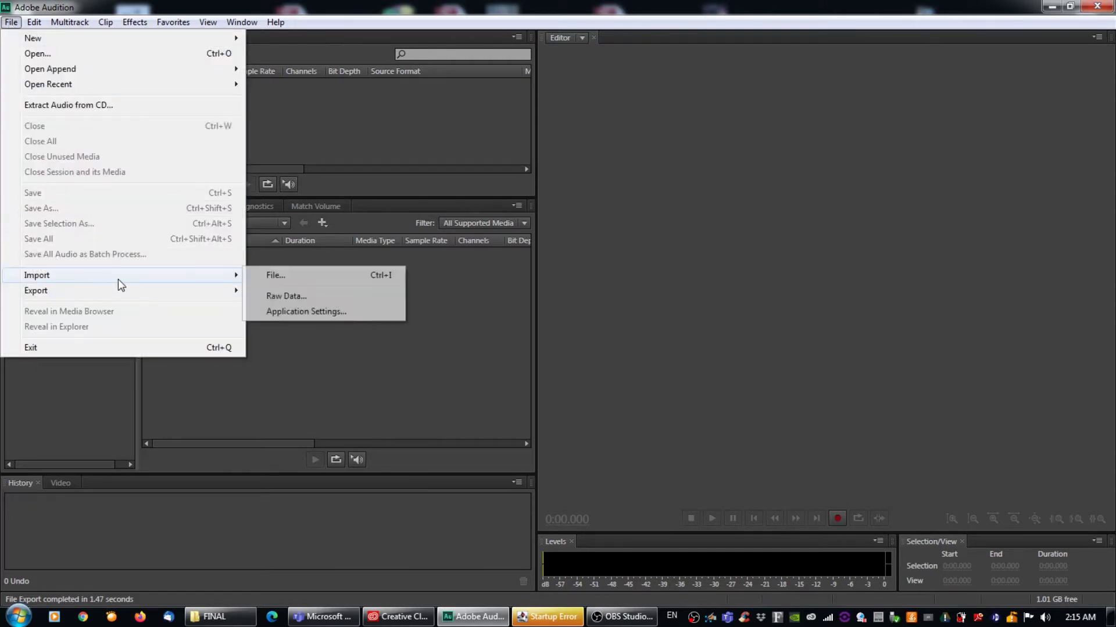
click(329, 277)
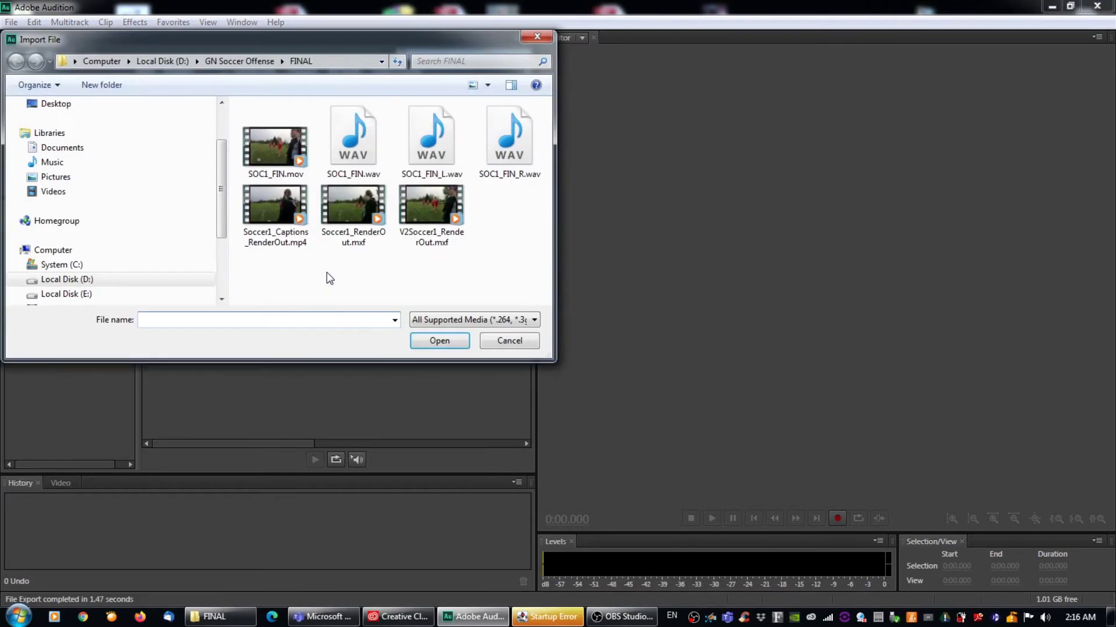
click(358, 142)
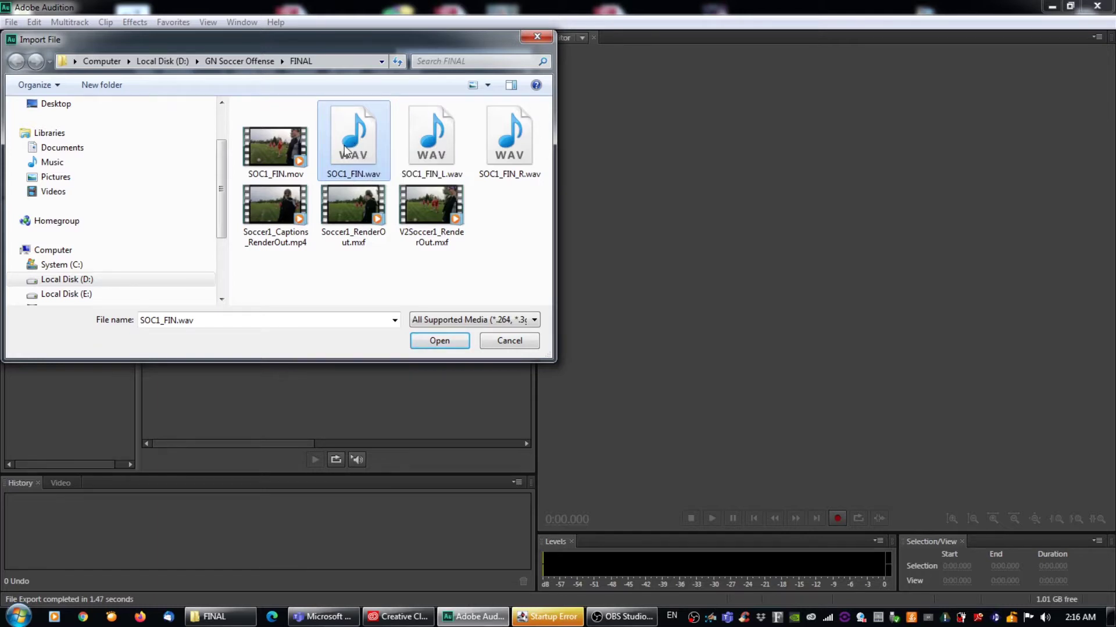
click(428, 345)
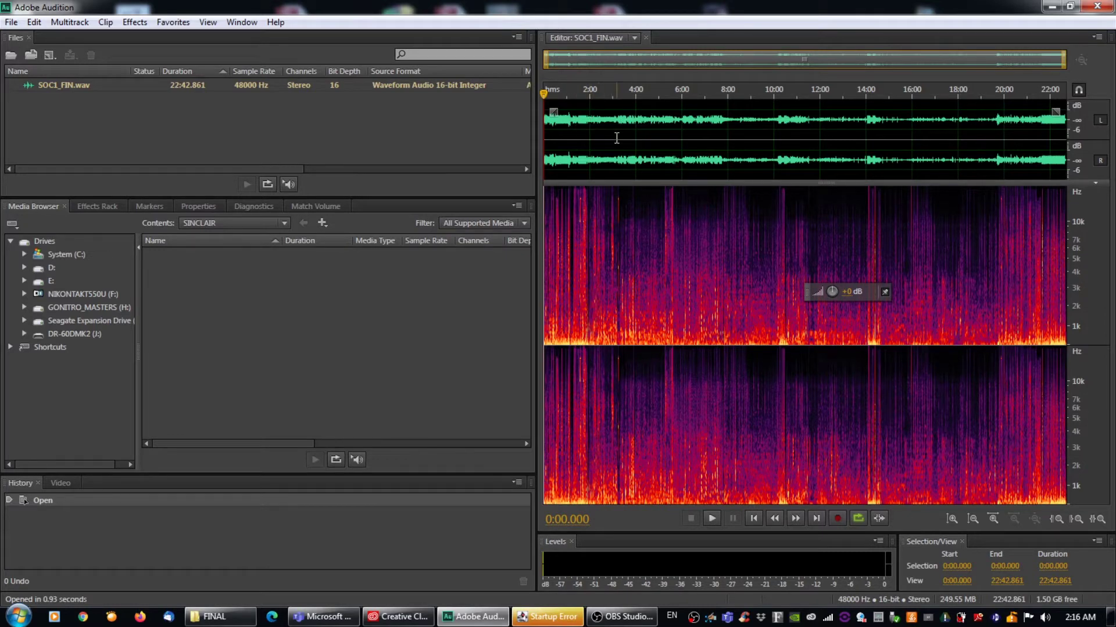
Extract SOC1_FIN.wav's channels into the mono files SOC1_FIN_L and SOC1_FIN_R
click(60, 85)
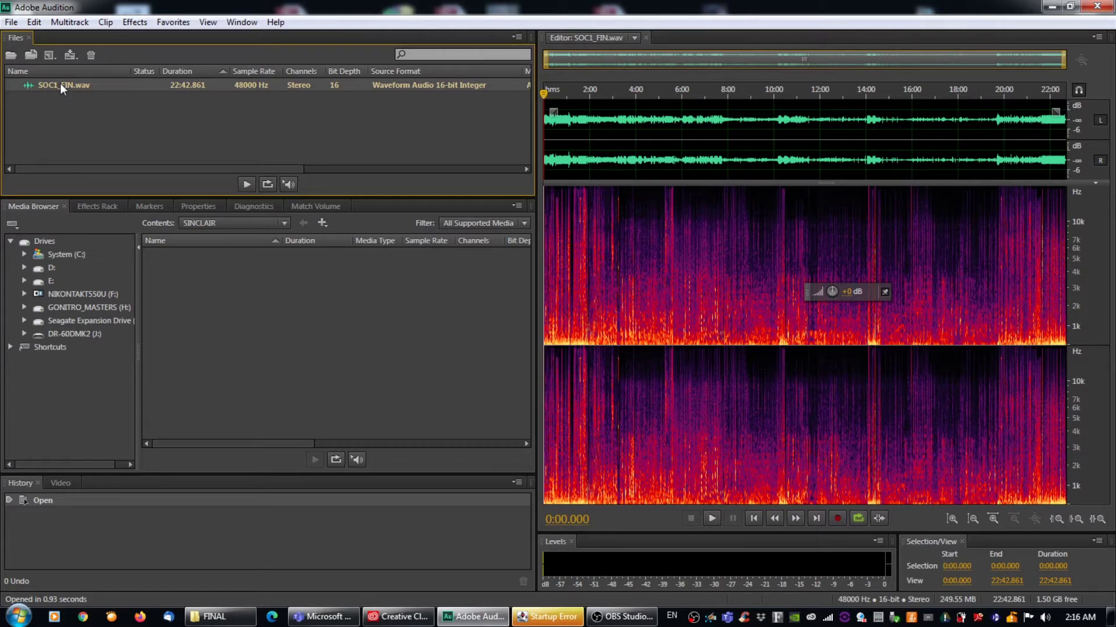
right_click(60, 86)
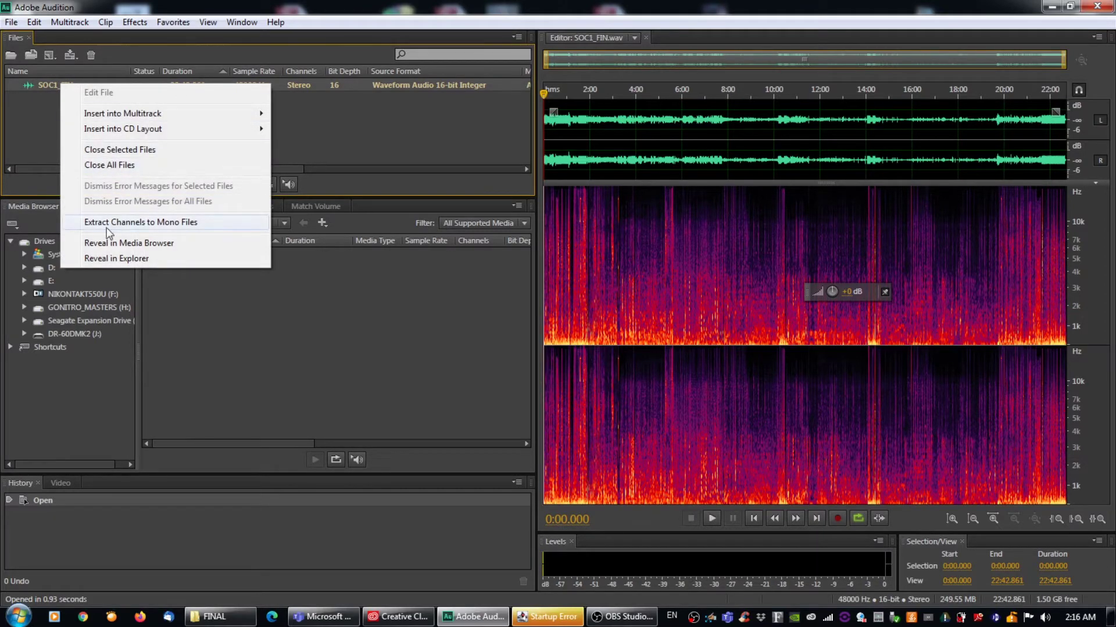
click(140, 223)
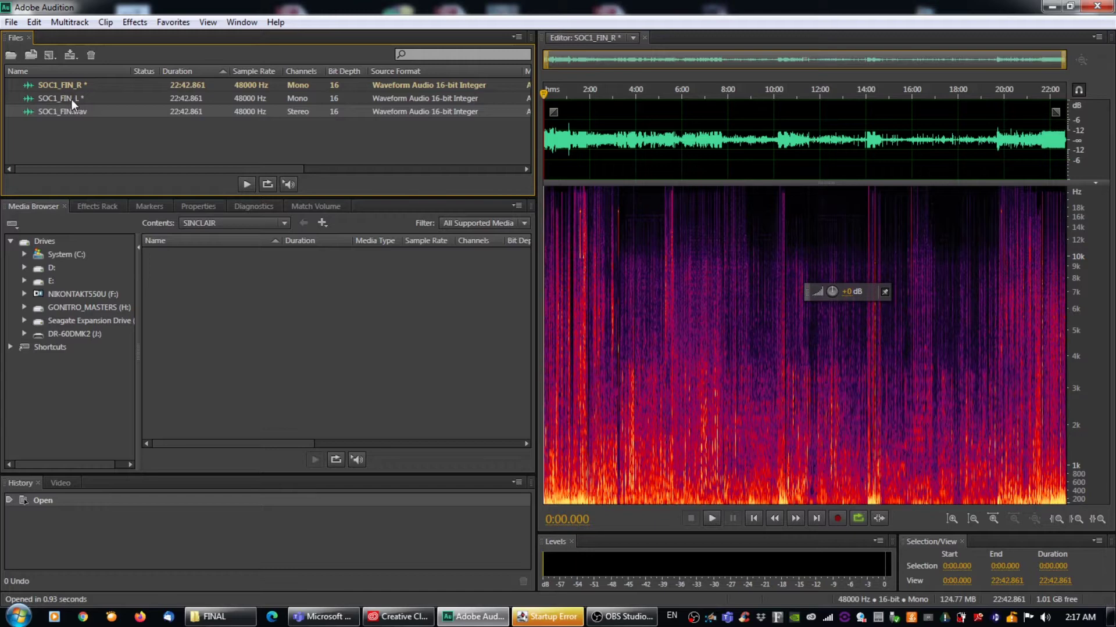
Alternate the editor between SOC1_FIN_L and SOC1_FIN_R, ending on SOC1_FIN_L
double_click(72, 99)
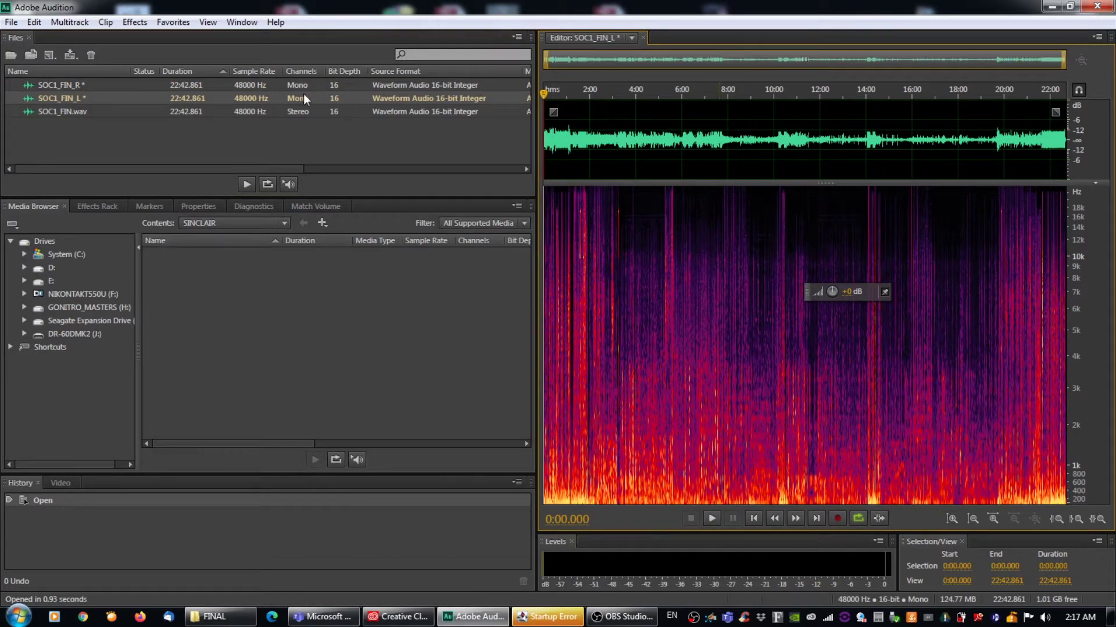
double_click(62, 86)
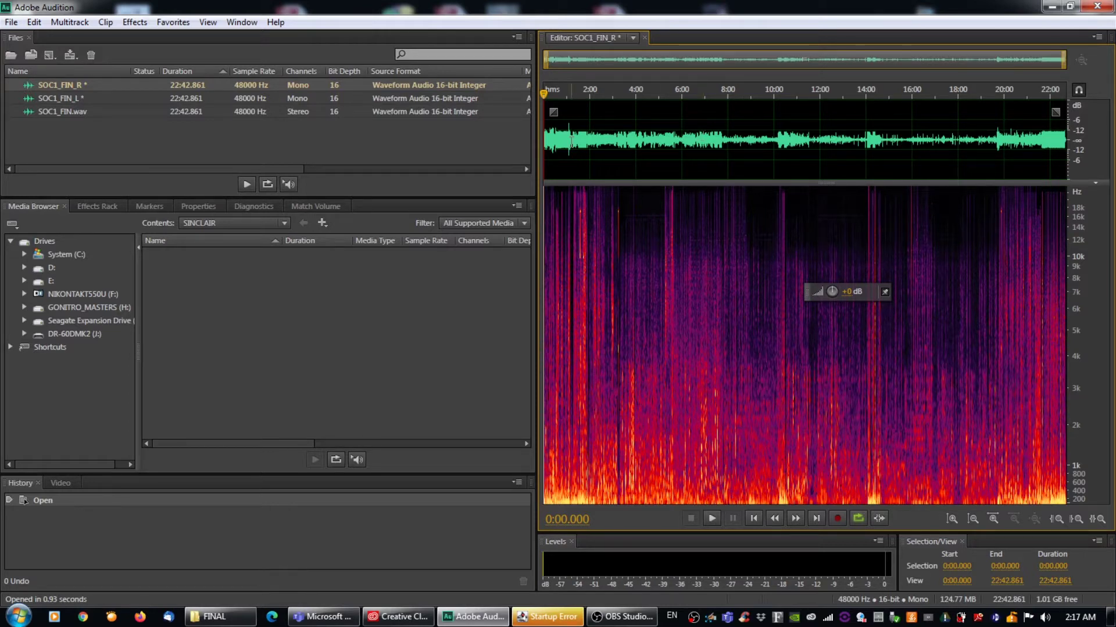
double_click(66, 98)
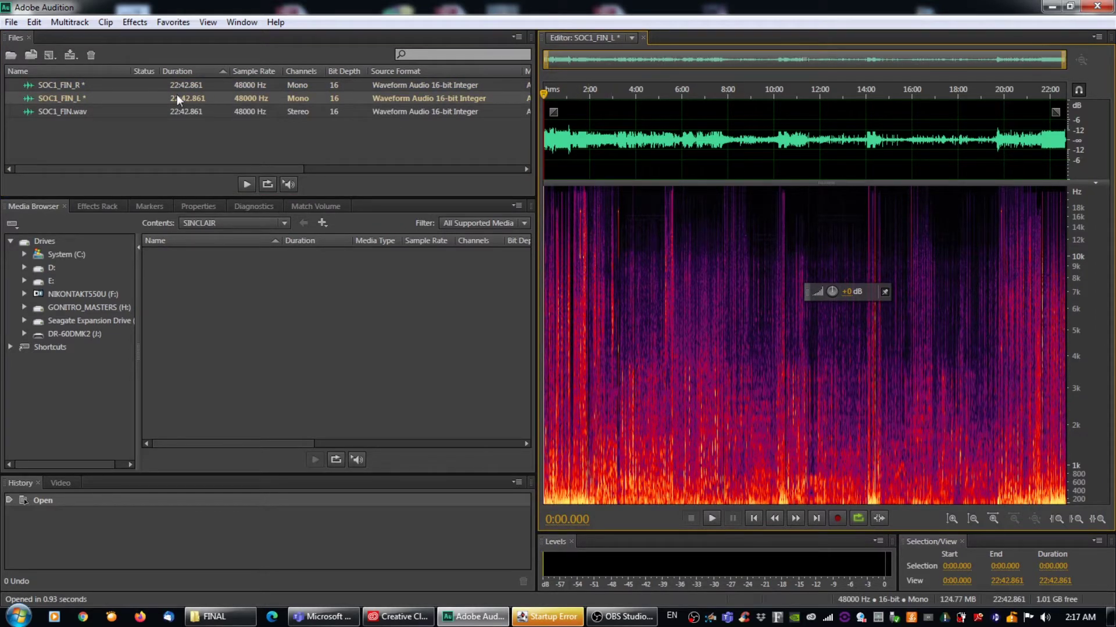
double_click(56, 87)
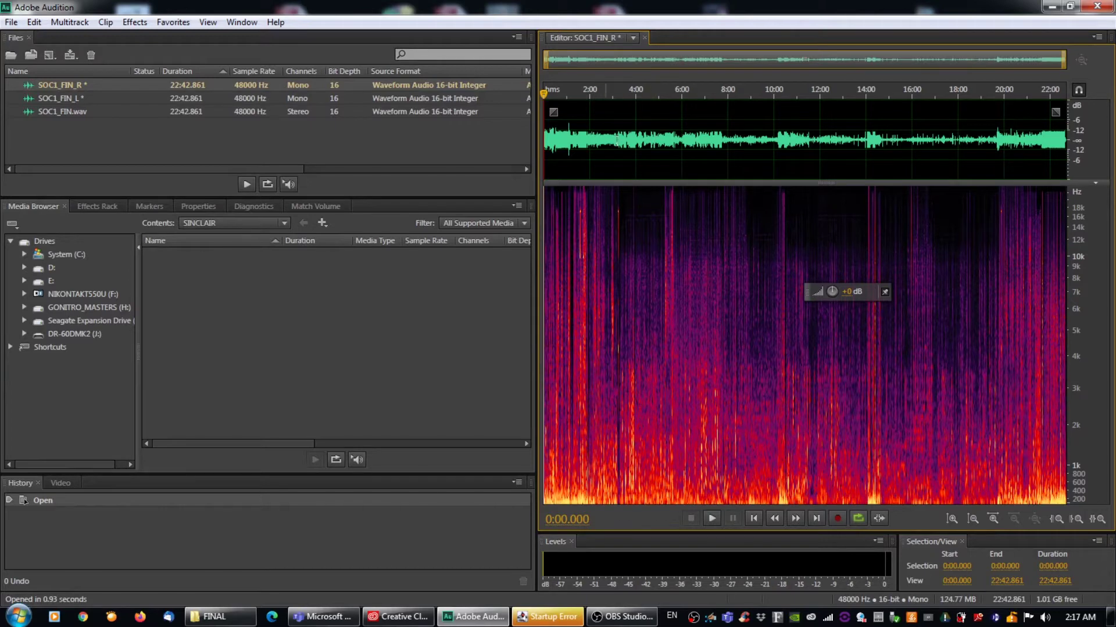
double_click(63, 100)
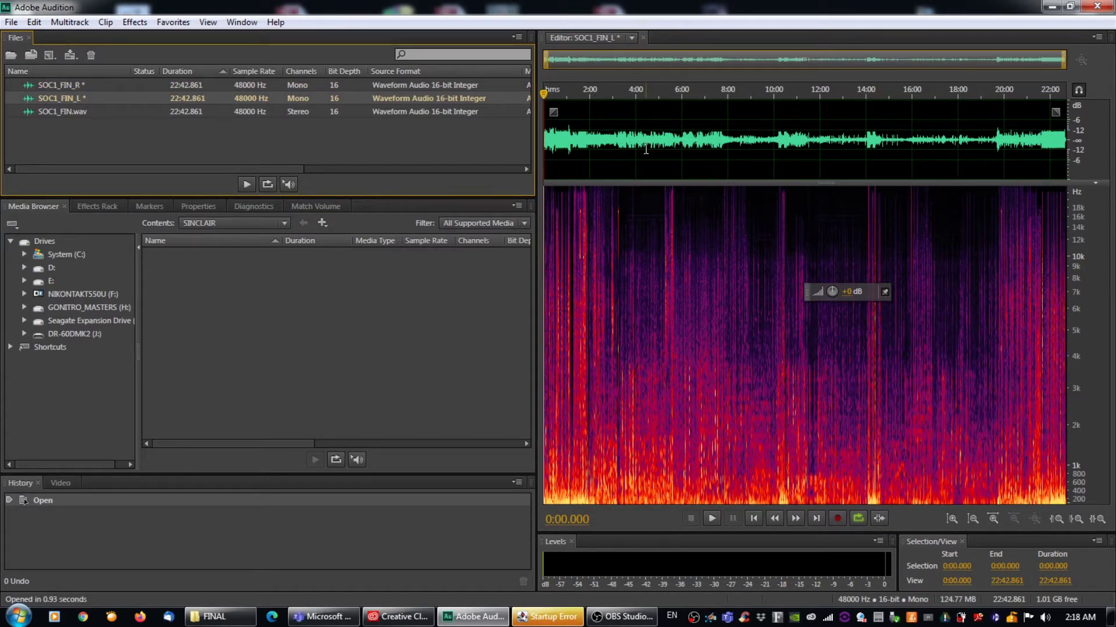
double_click(59, 85)
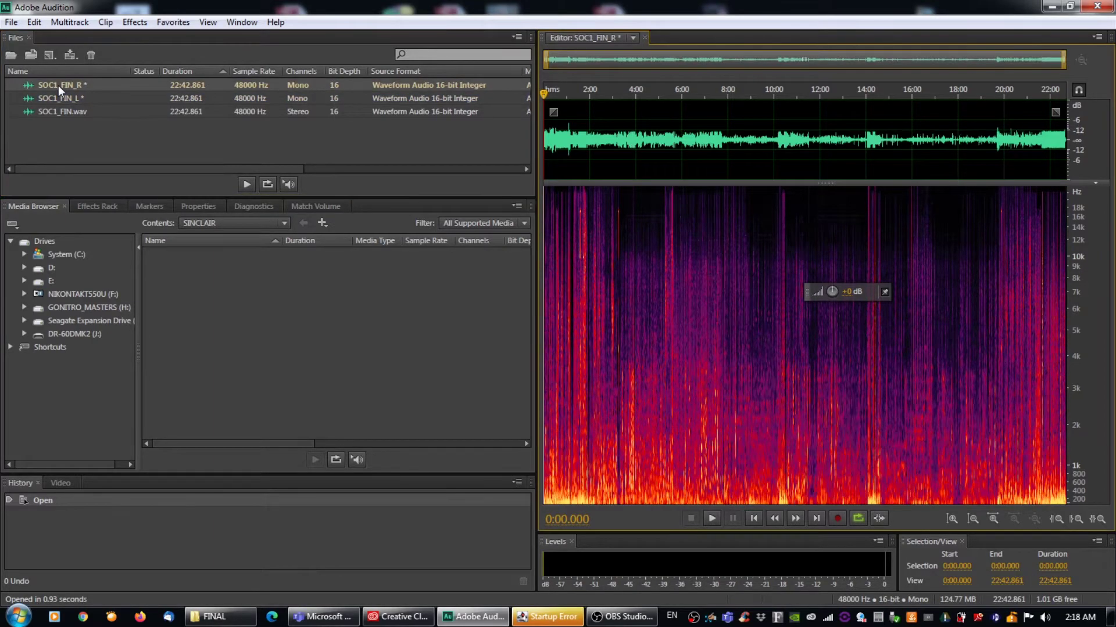
double_click(62, 96)
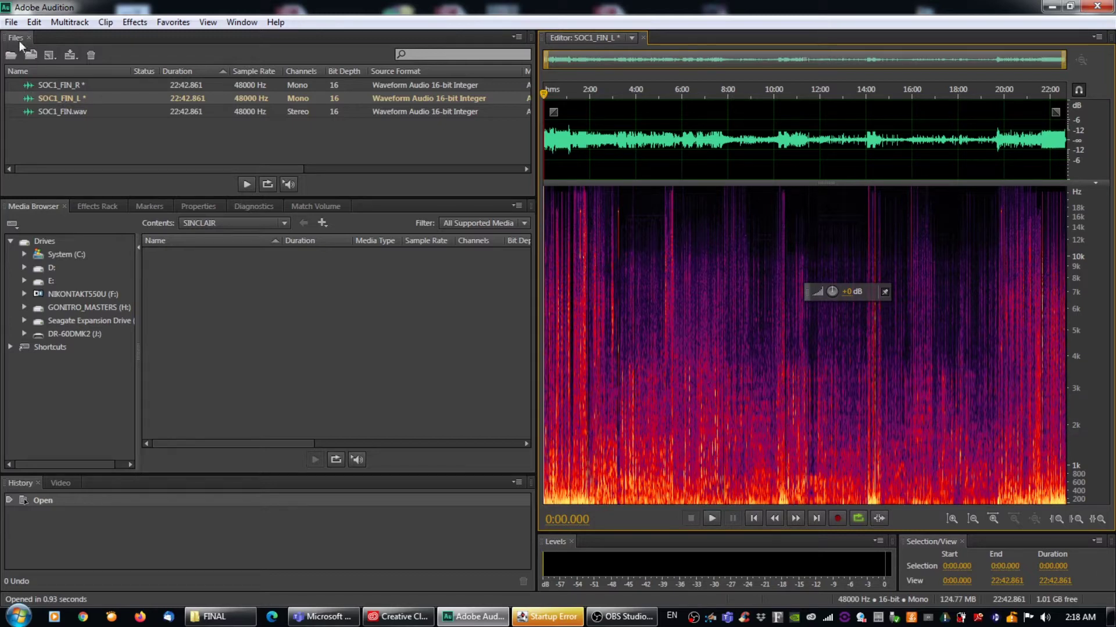
Open Export File for SOC1_FIN_L, keeping the FINAL folder location and Wave PCM format
click(4, 24)
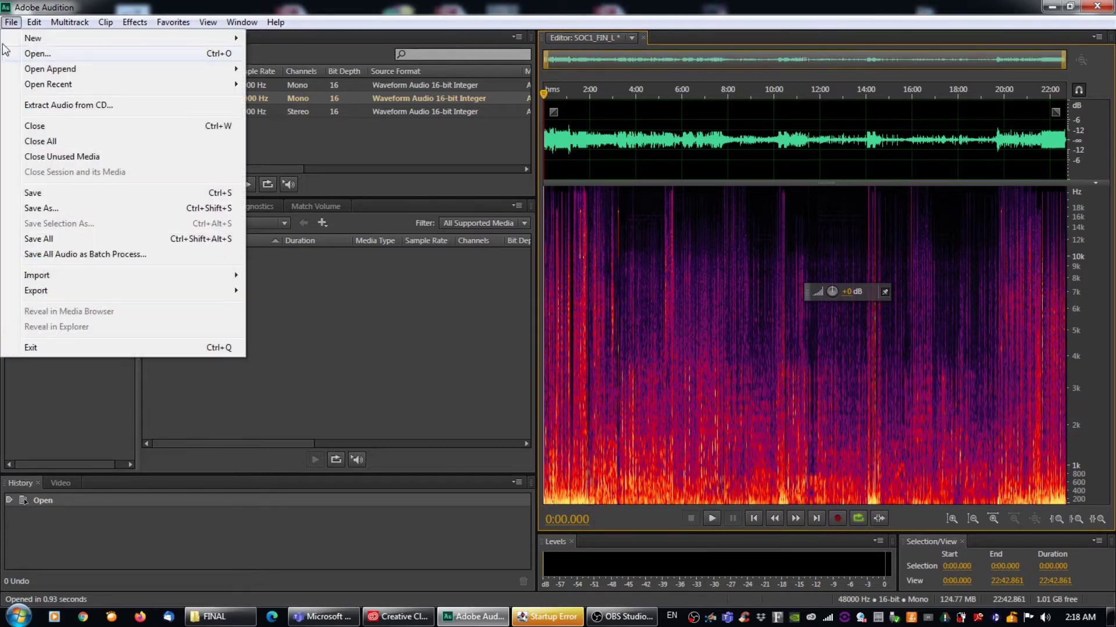
mouse_move(53, 301)
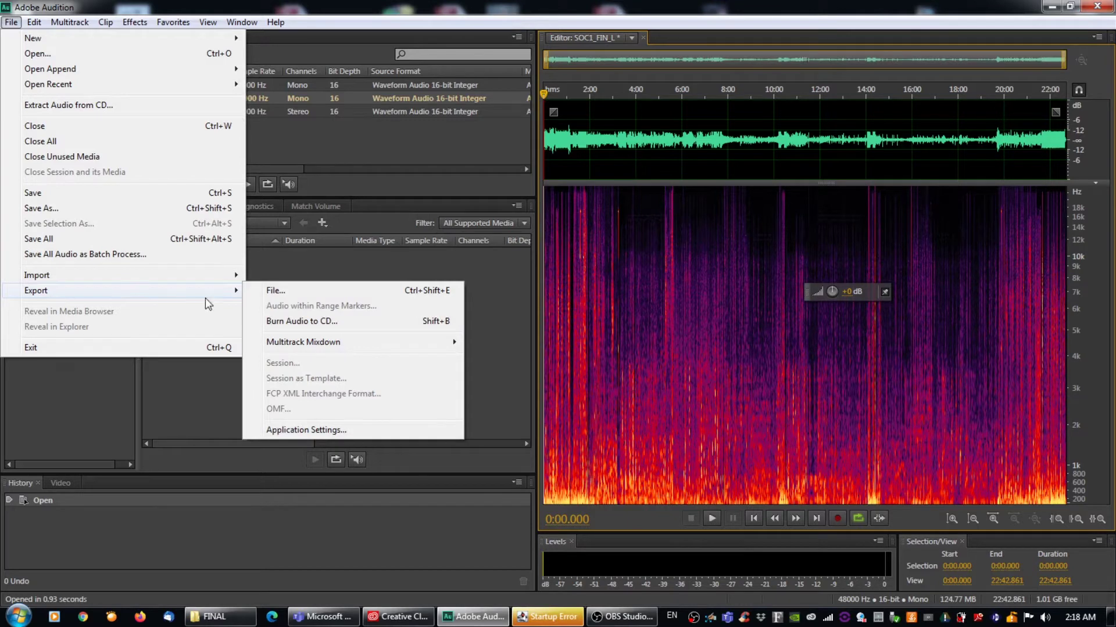
click(320, 294)
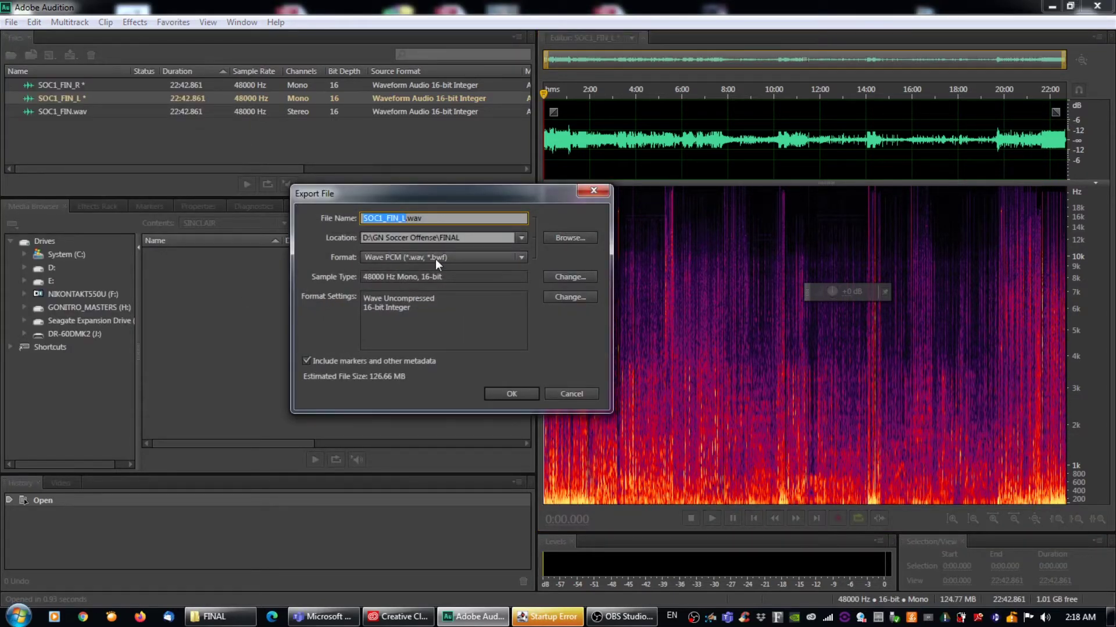
click(416, 236)
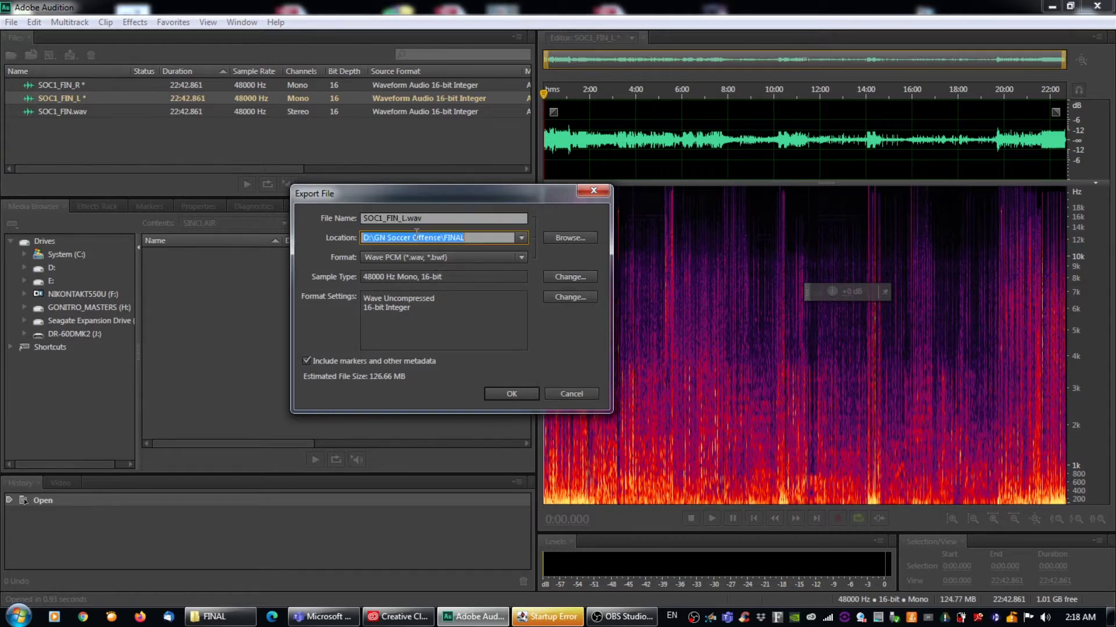
click(459, 259)
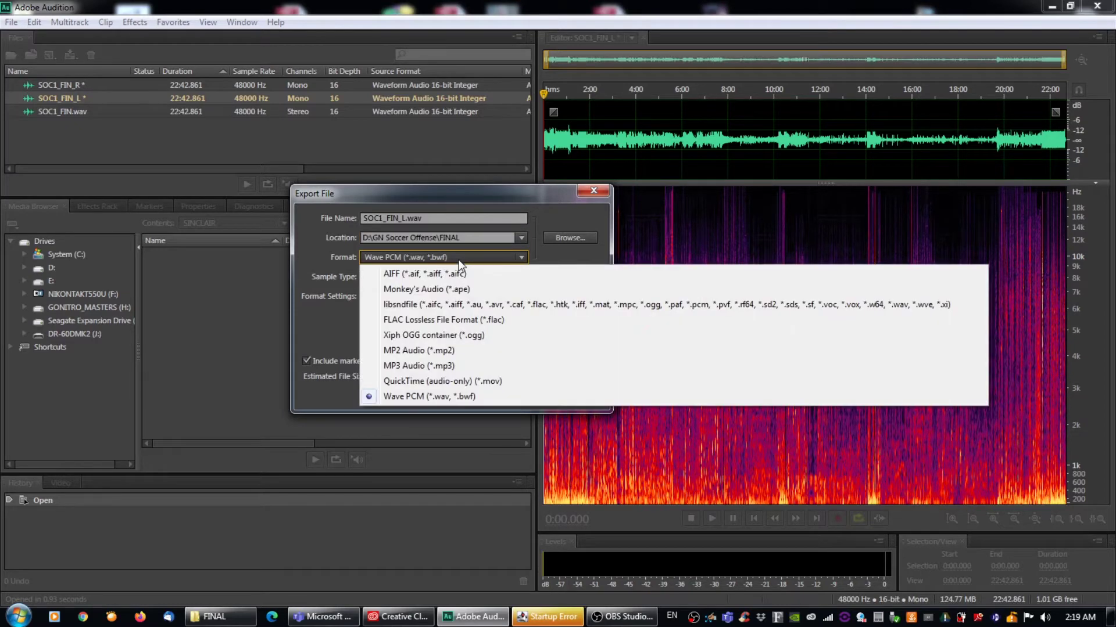
click(459, 260)
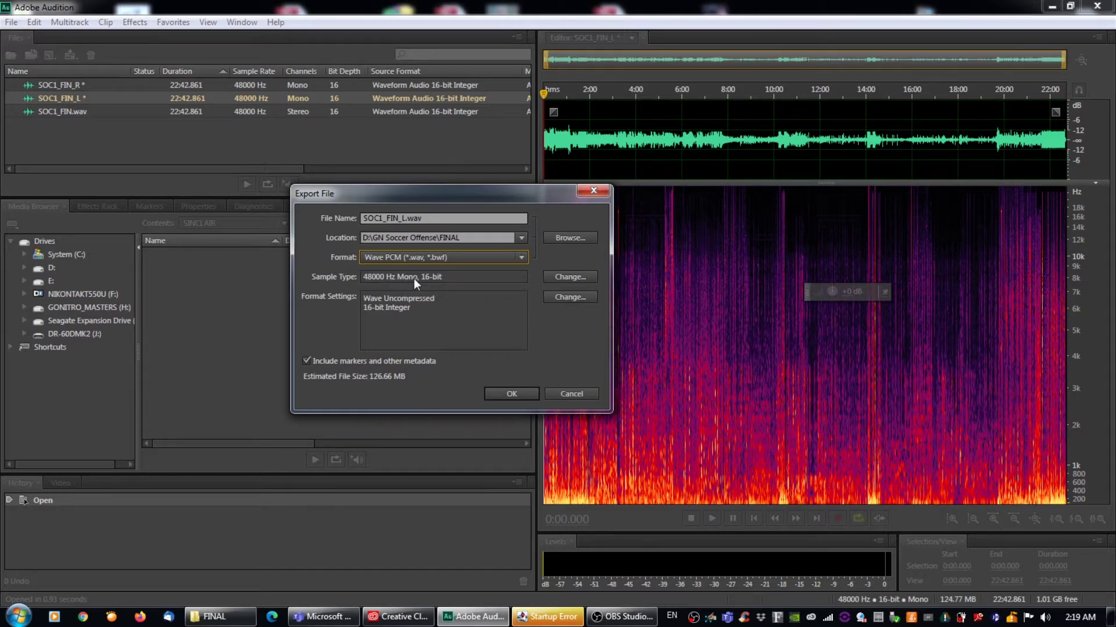
Set the export sample type channels to Stereo and apply it
click(562, 278)
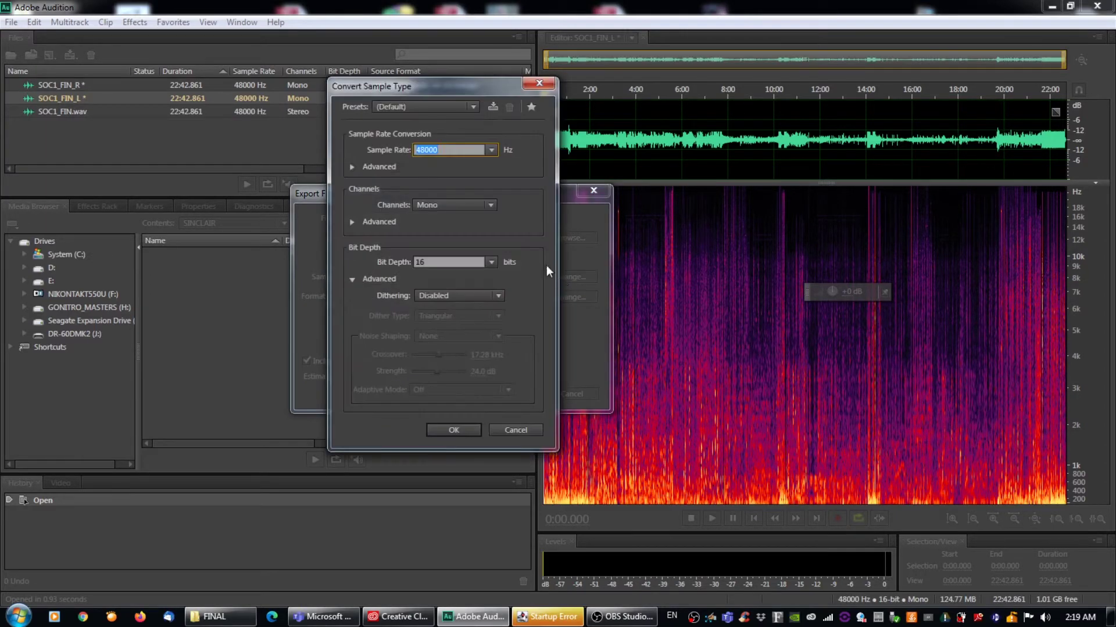
click(444, 210)
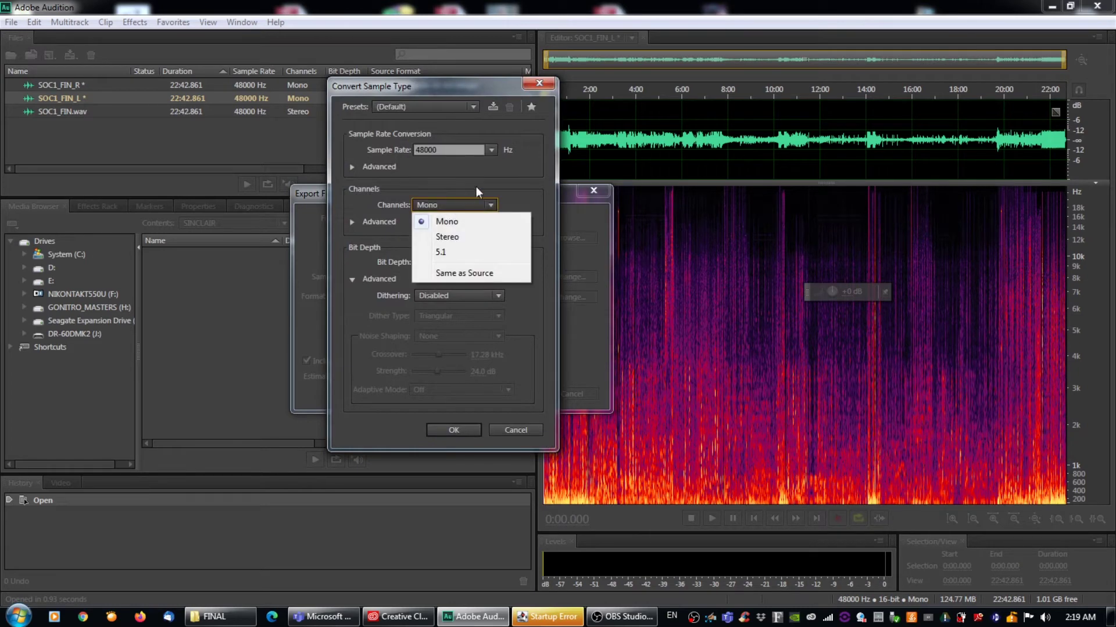
click(441, 238)
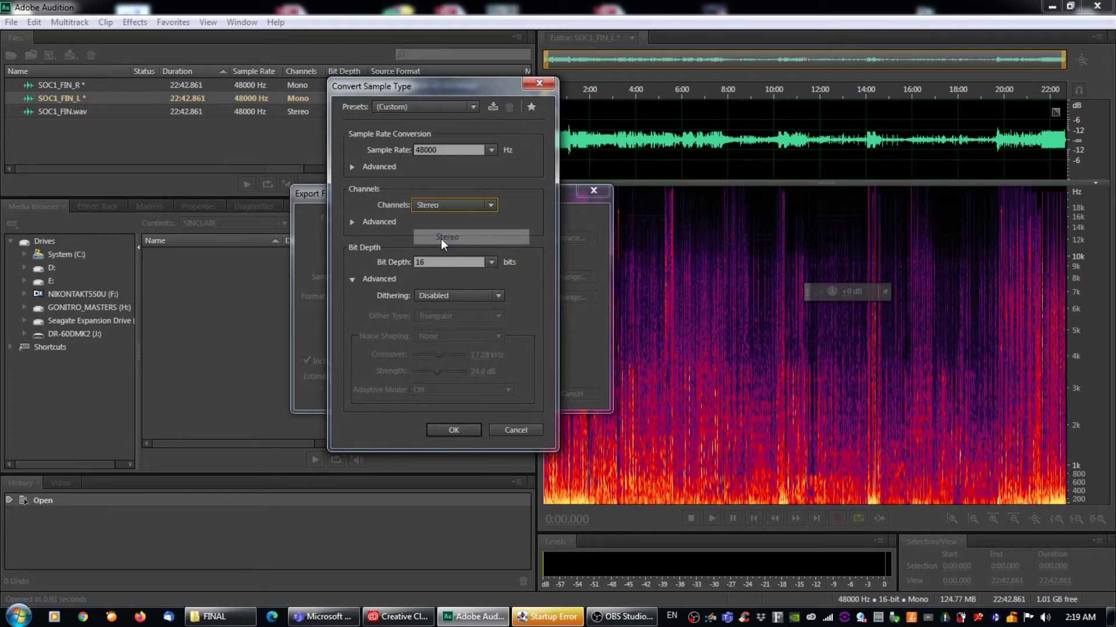
click(452, 429)
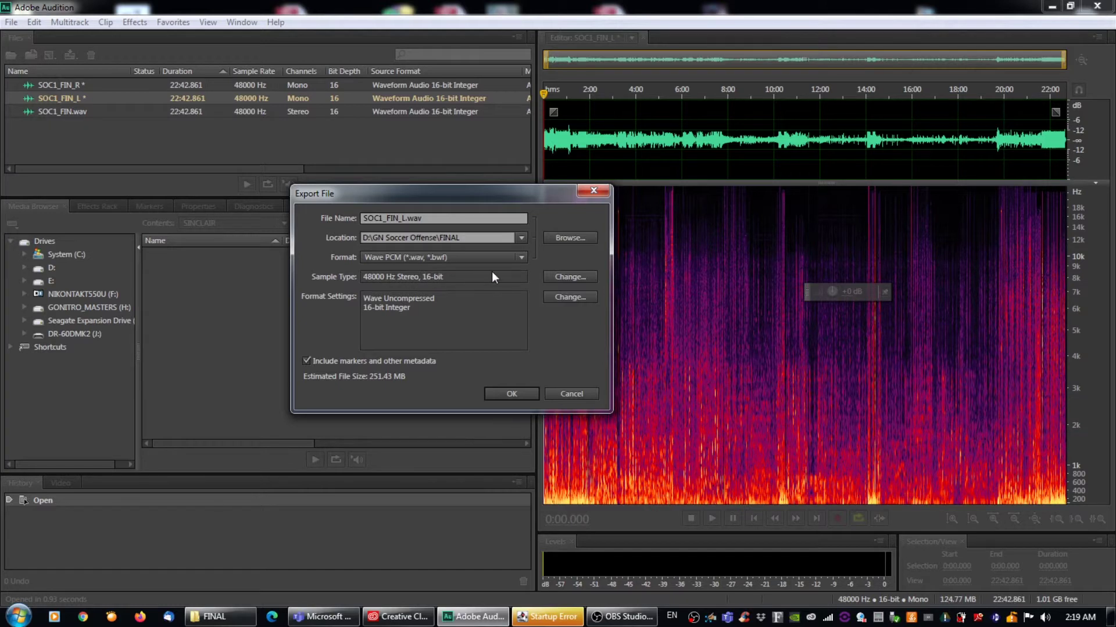
Change the export sample type to Mono channels with 24-bit depth
click(565, 277)
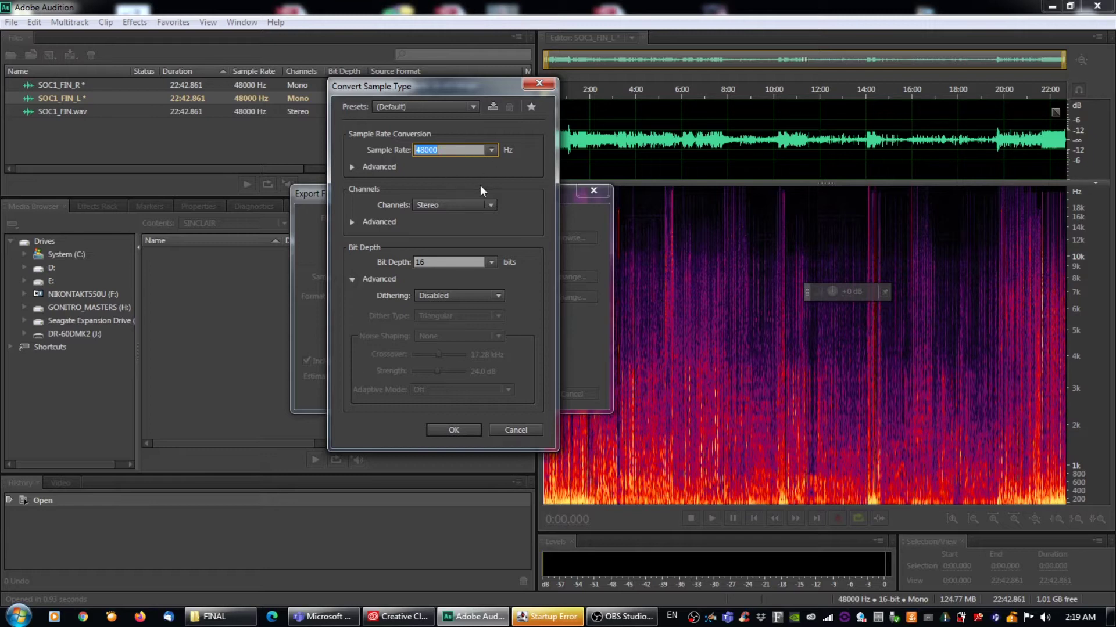
click(431, 205)
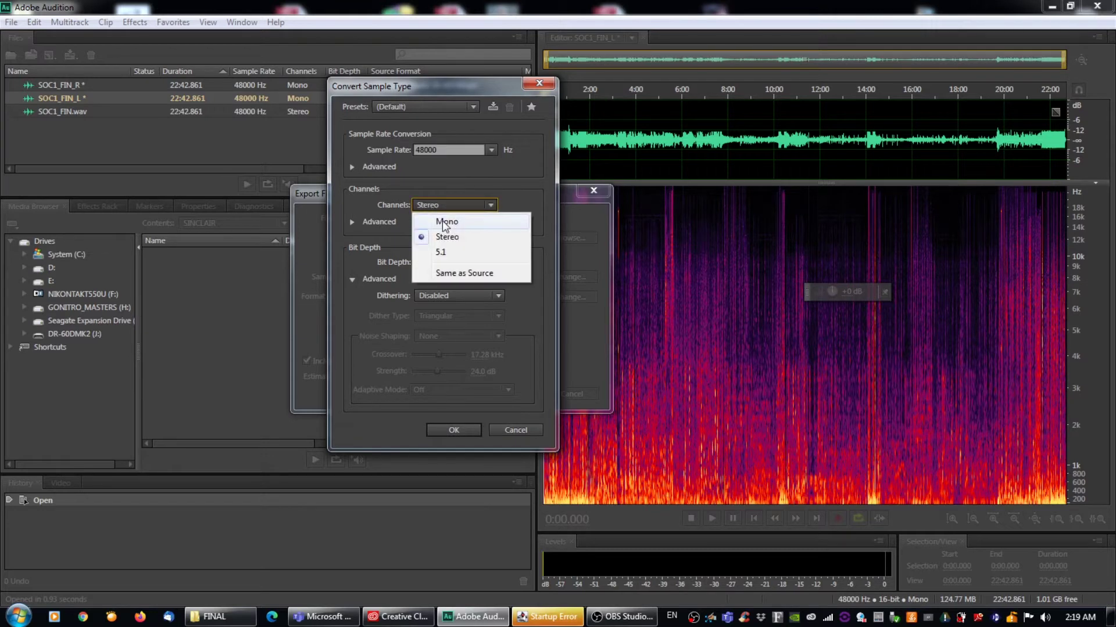
click(444, 222)
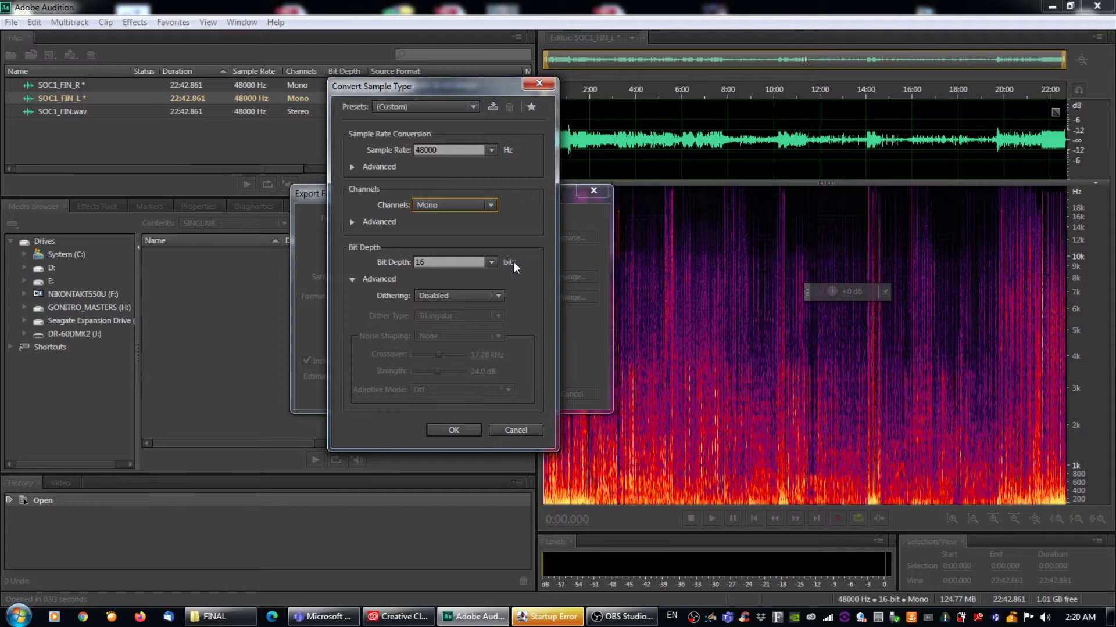
click(492, 263)
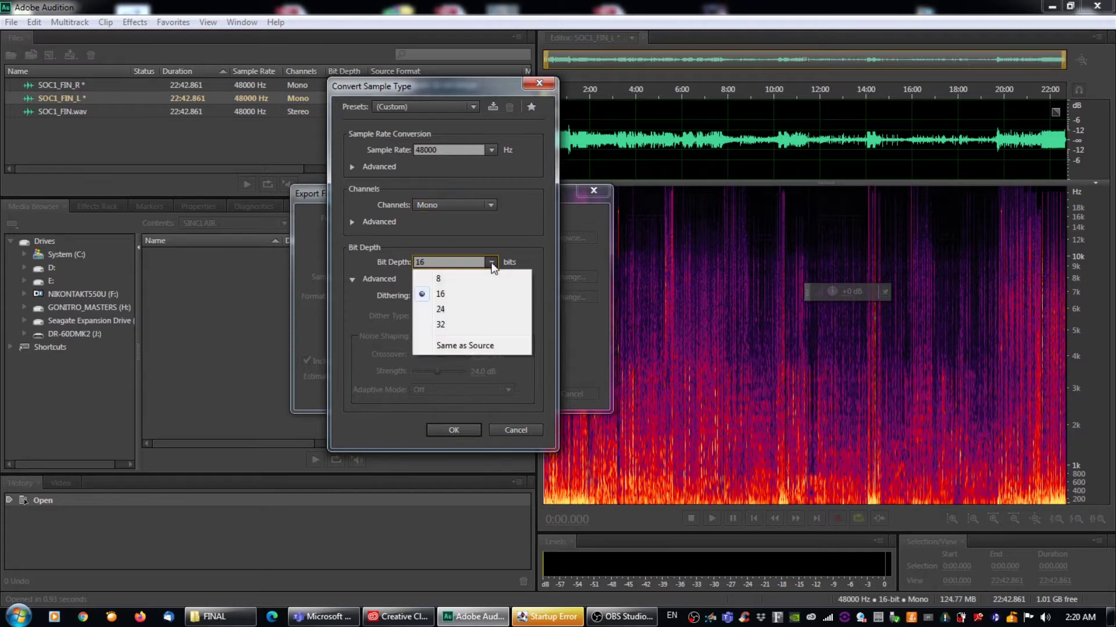
click(442, 309)
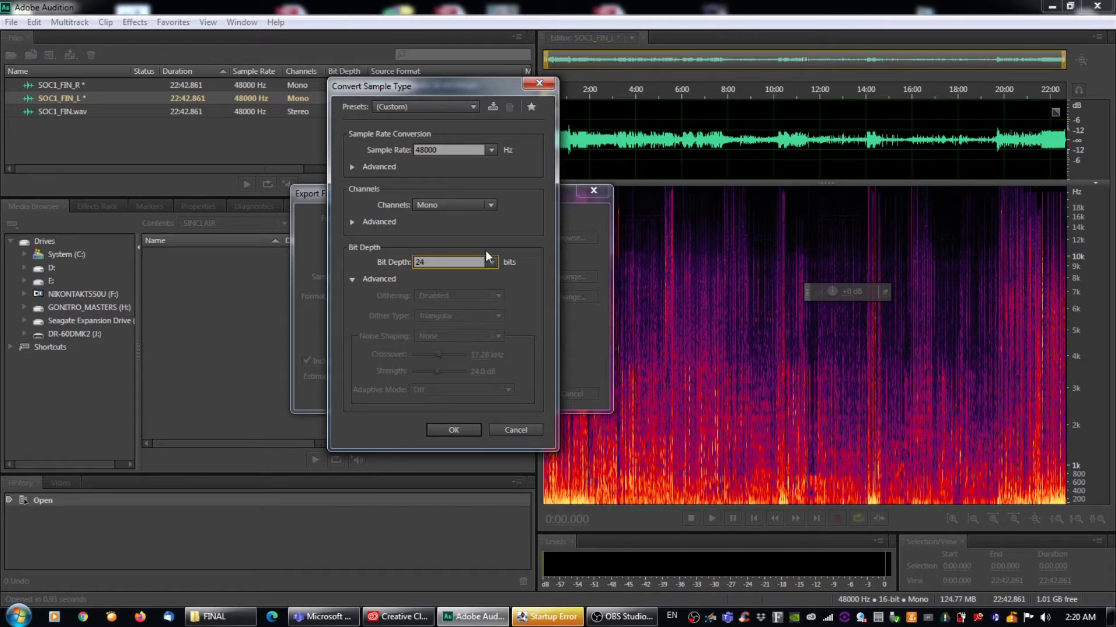
Confirm the mono 24-bit sample type, keeping the SOC1_FIN_L.wav name and FINAL folder
click(438, 432)
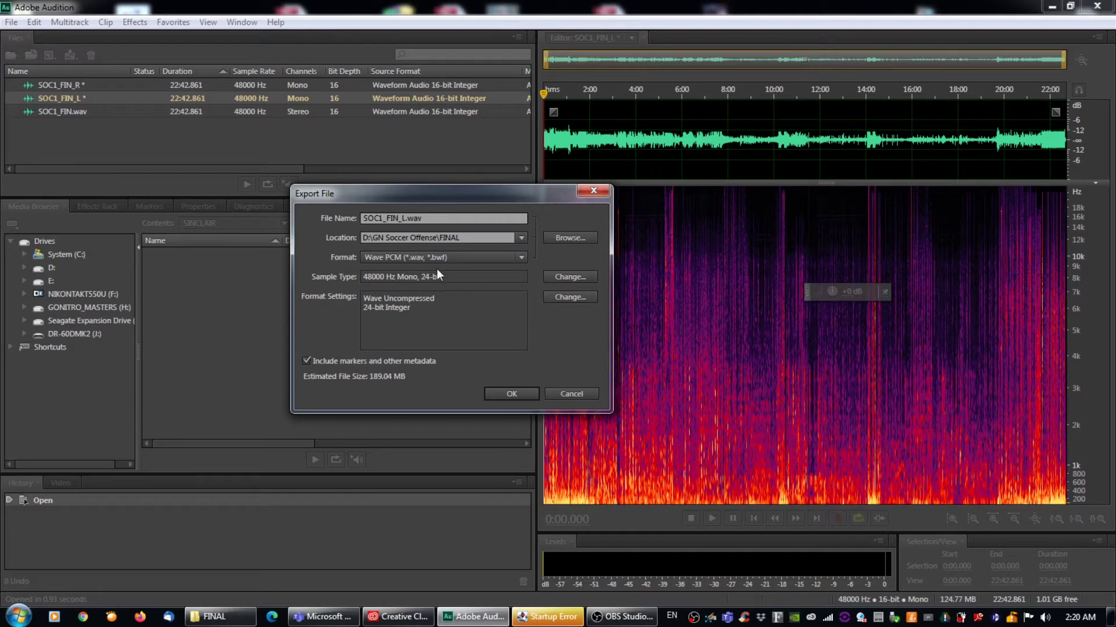
click(370, 217)
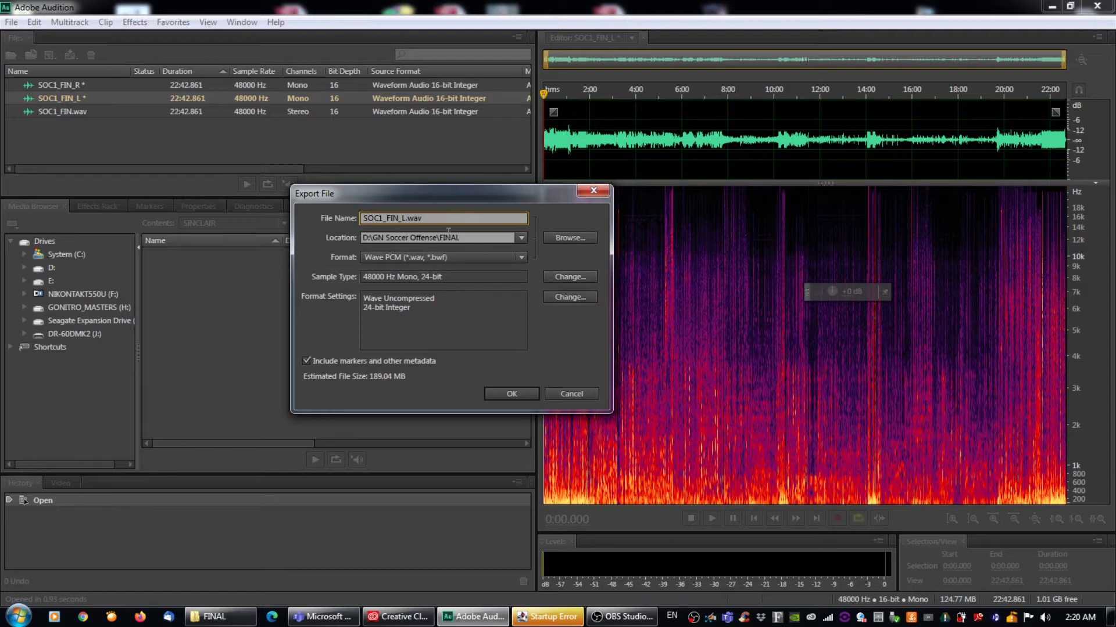
key(Tab)
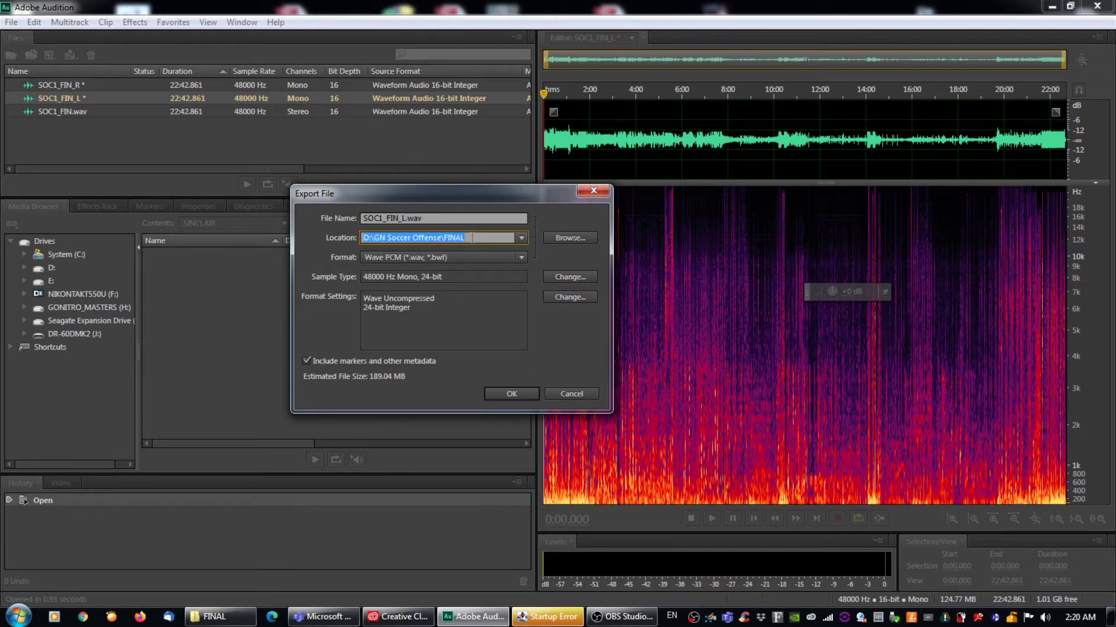
key(End)
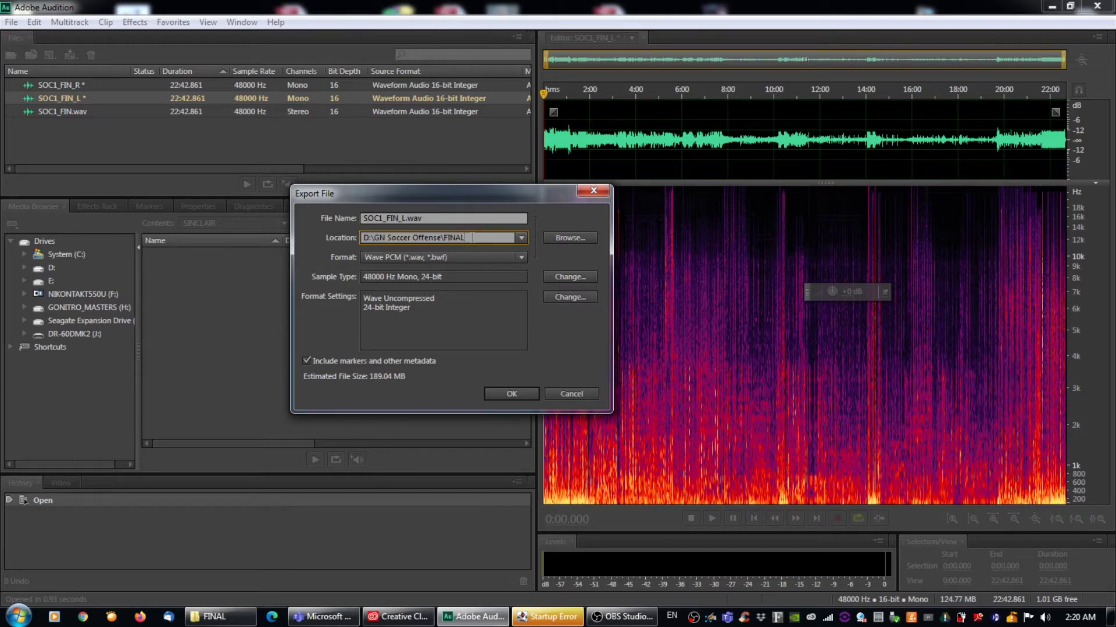
Export SOC1_FIN_L.wav, overwriting the existing file
click(506, 392)
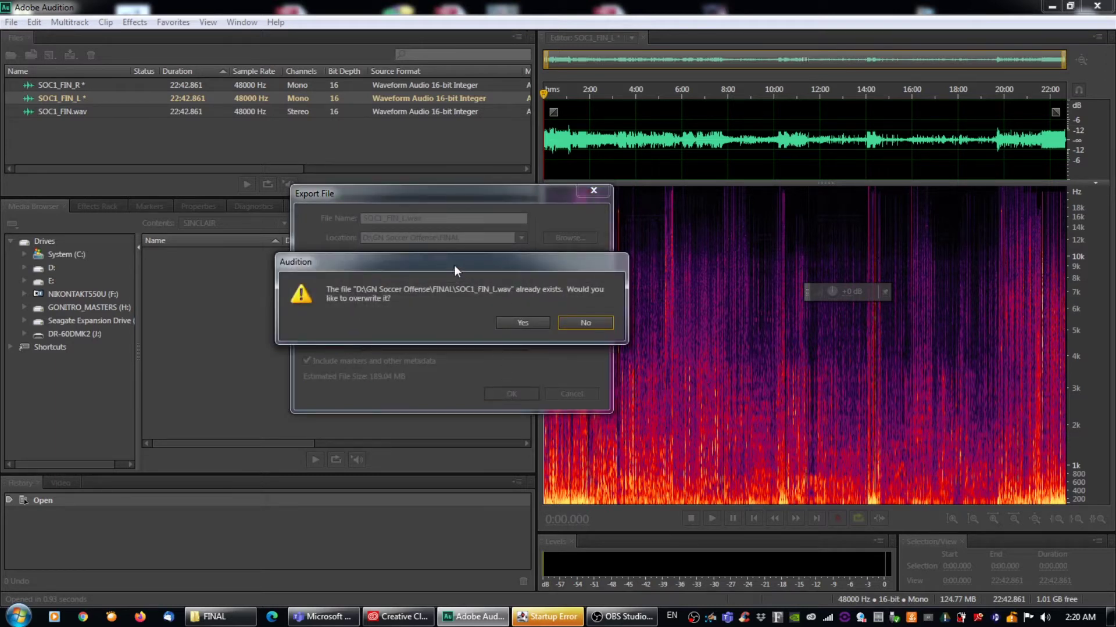
drag(454, 266, 438, 197)
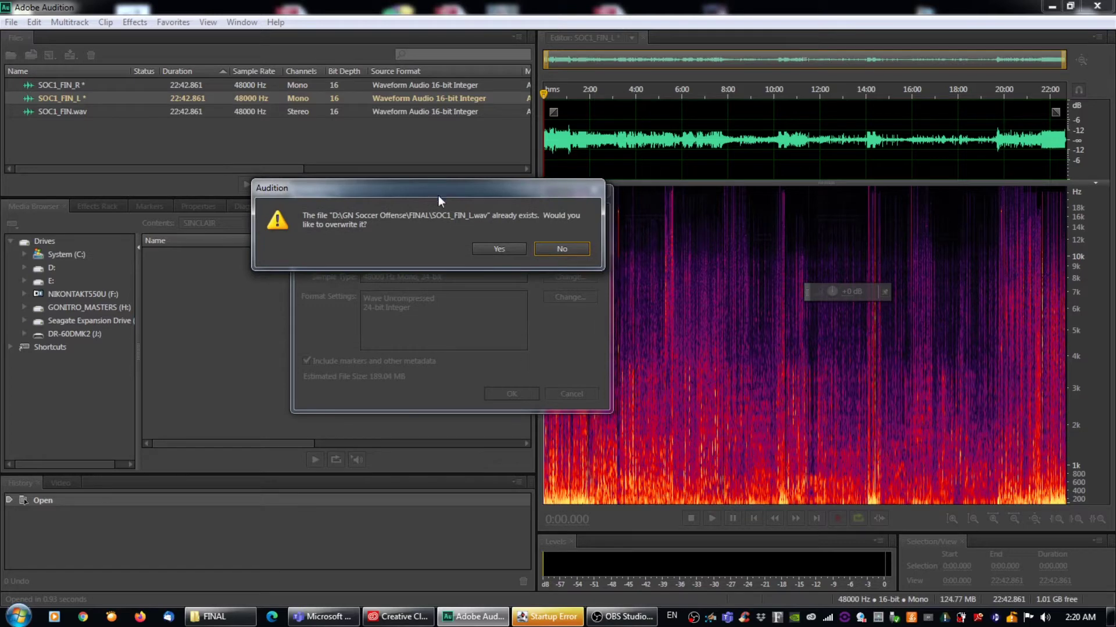
click(484, 247)
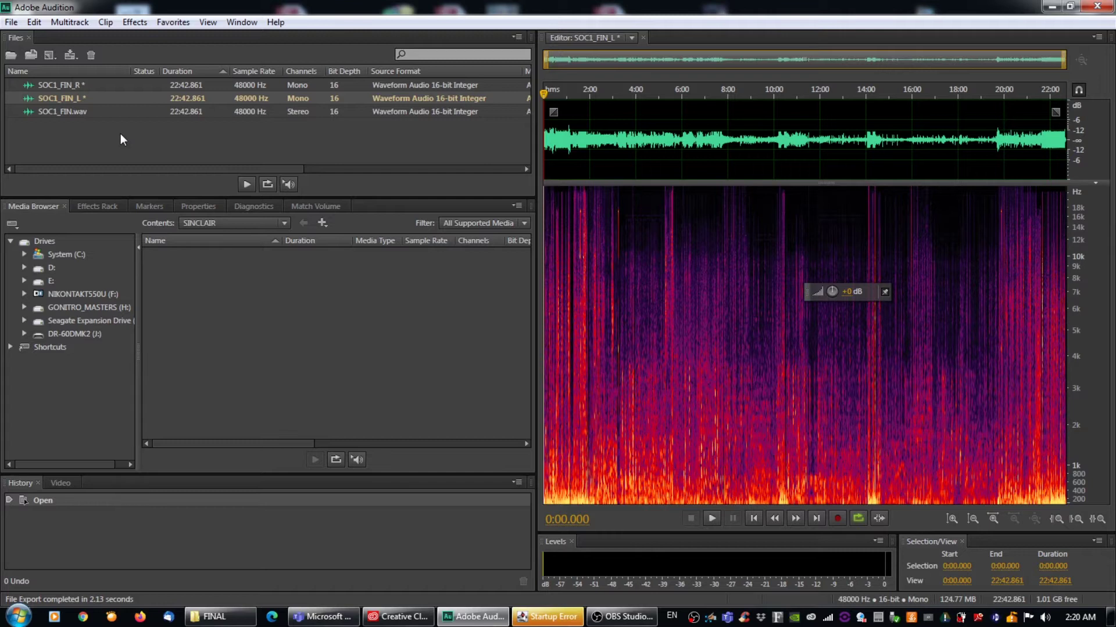
Show SOC1_FIN_R in the editor and bring up its Export File settings
double_click(69, 84)
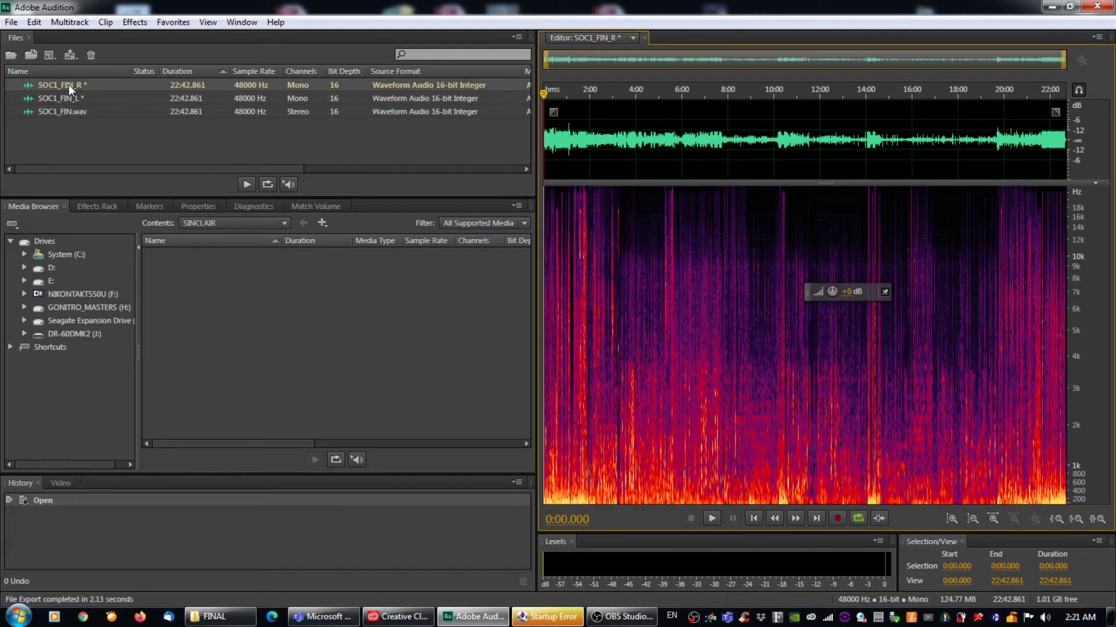
click(11, 23)
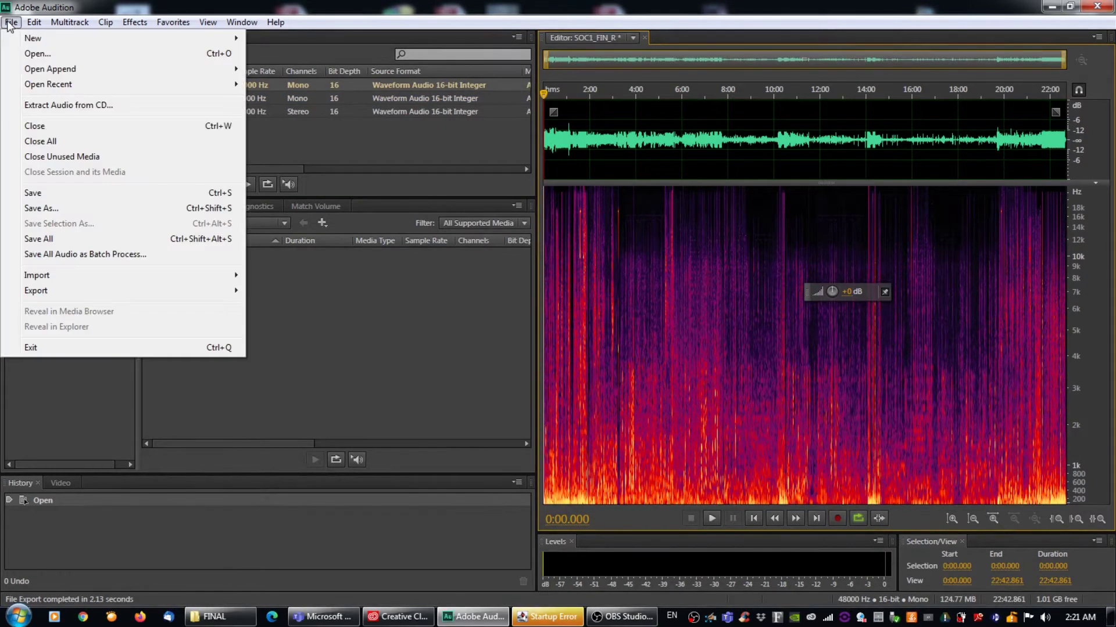
mouse_move(65, 291)
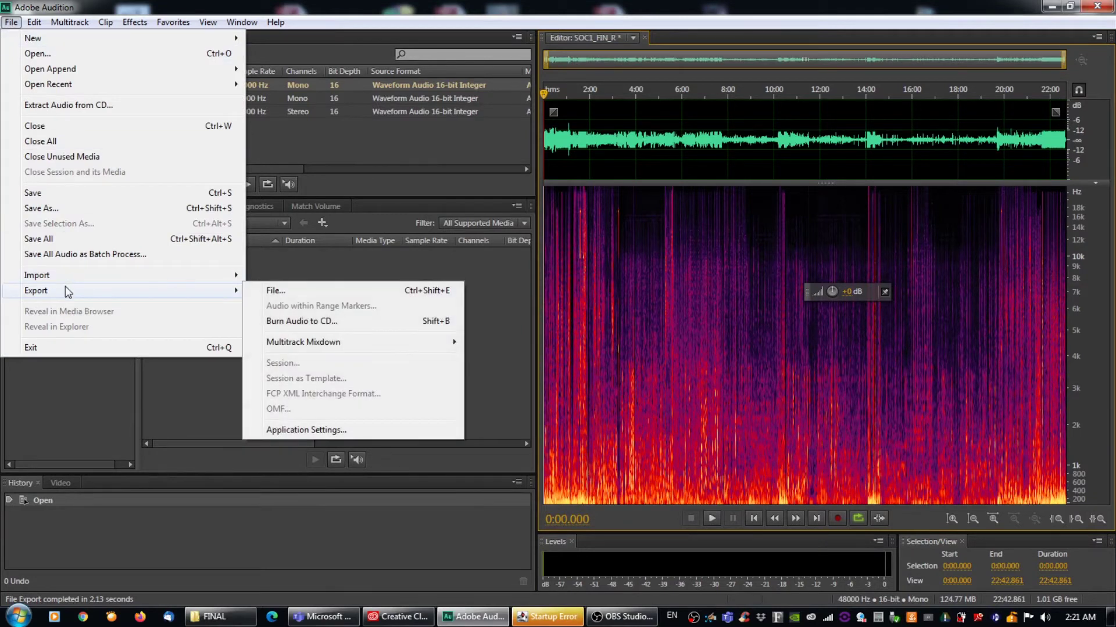
click(301, 292)
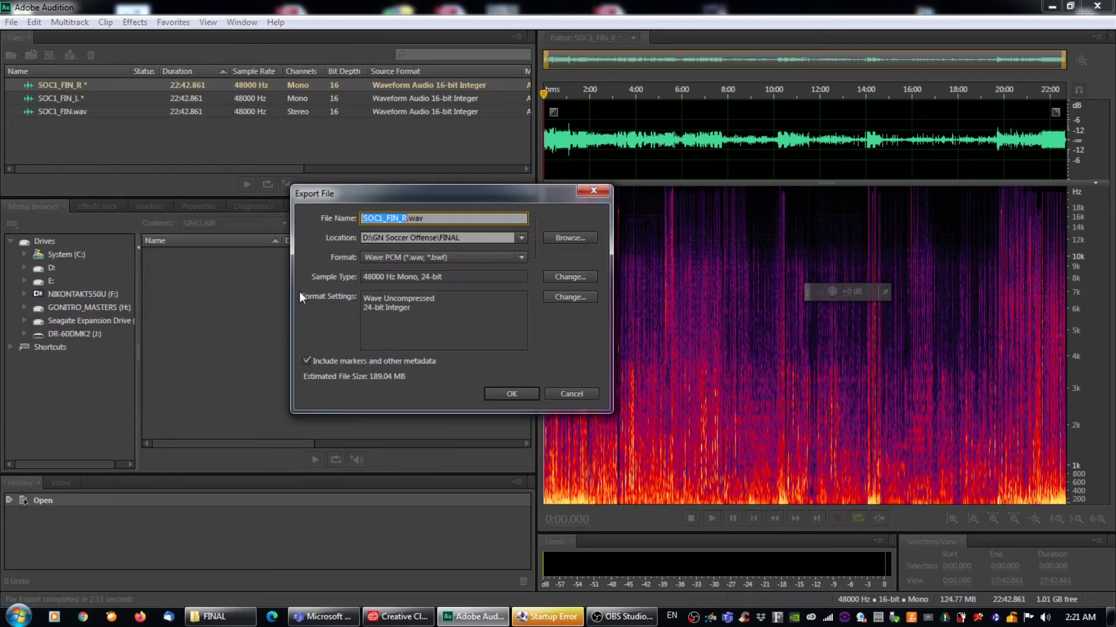
Confirm the export sample type as Mono, 24-bit
click(550, 277)
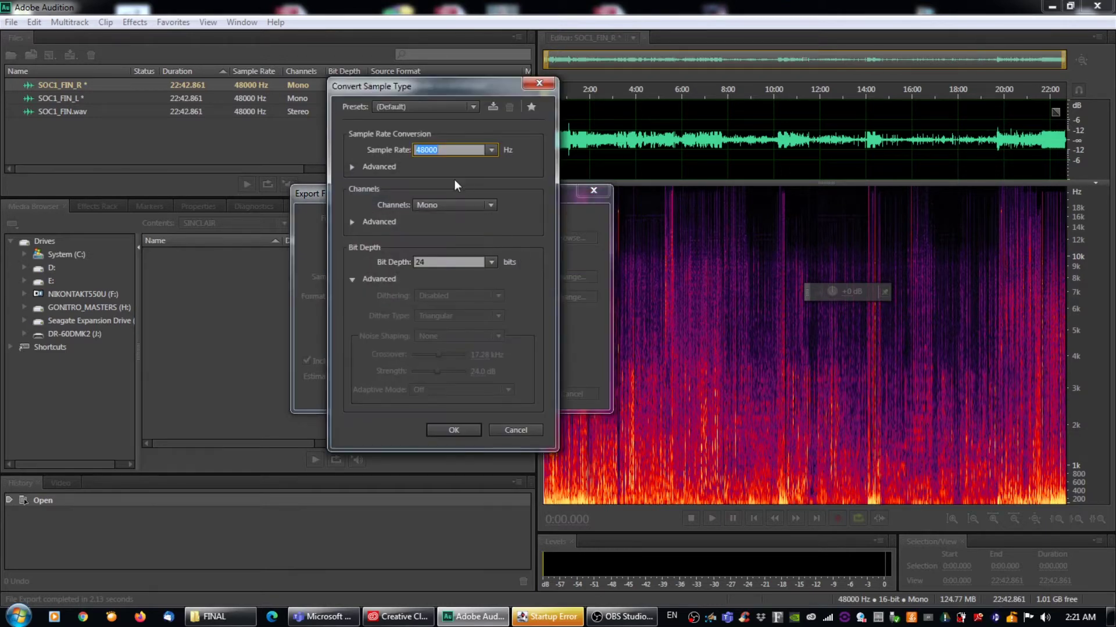
click(440, 203)
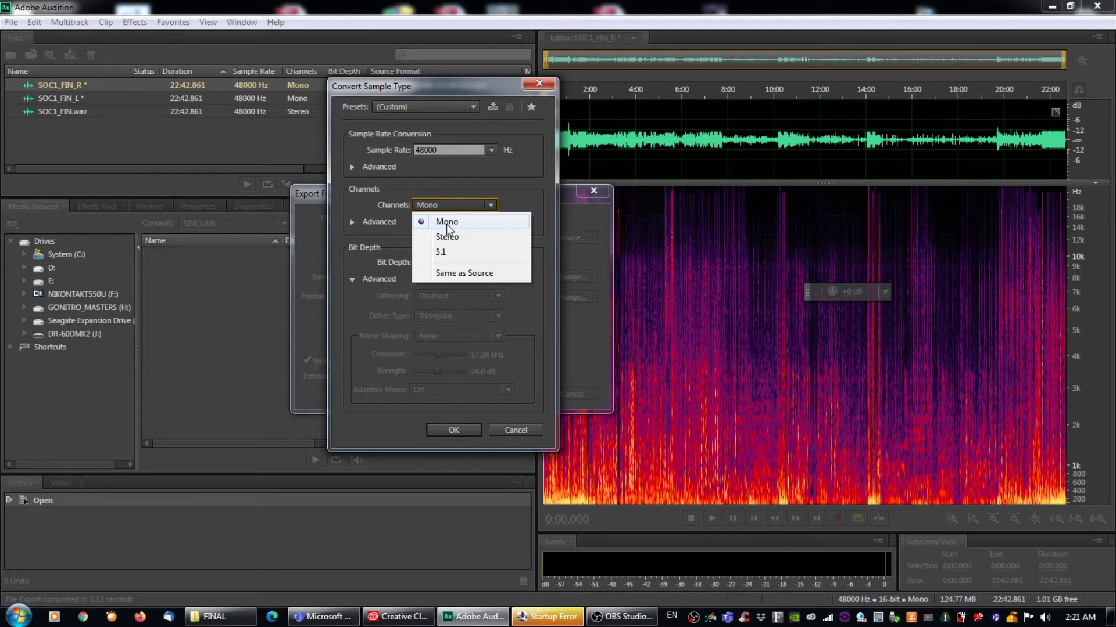
click(447, 224)
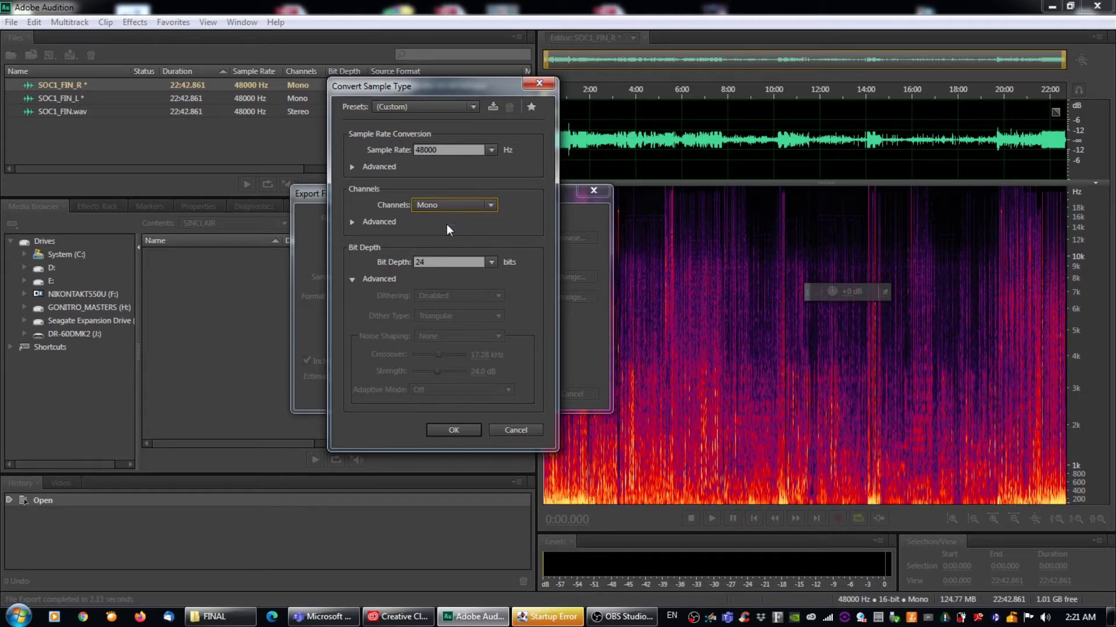
click(491, 263)
click(491, 245)
click(463, 431)
click(463, 431)
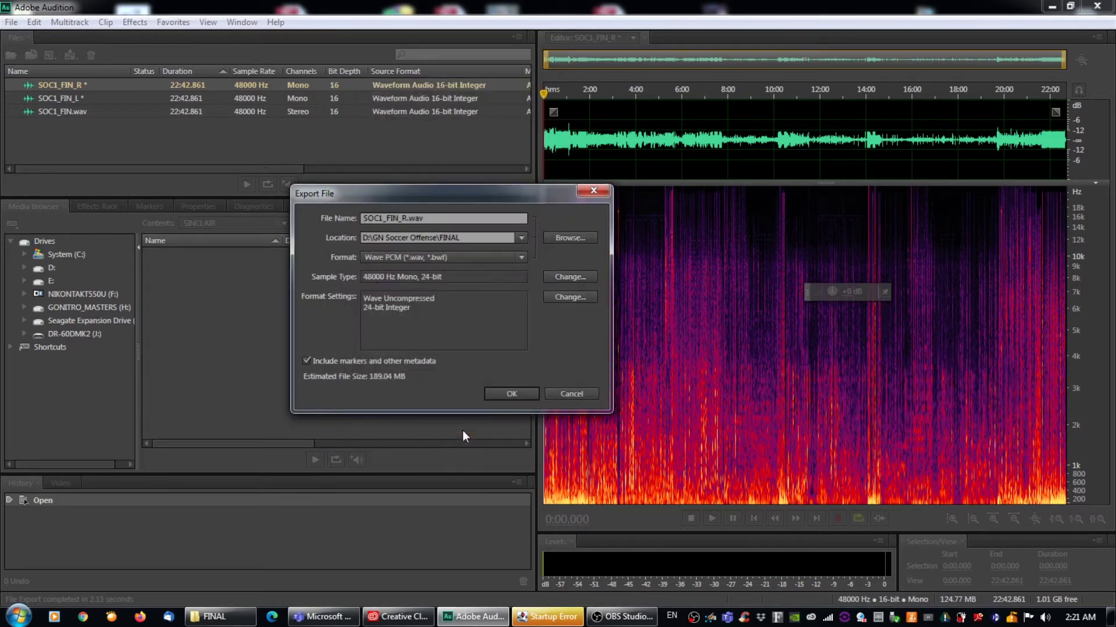
Export SOC1_FIN_R.wav, overwriting the existing file
click(428, 219)
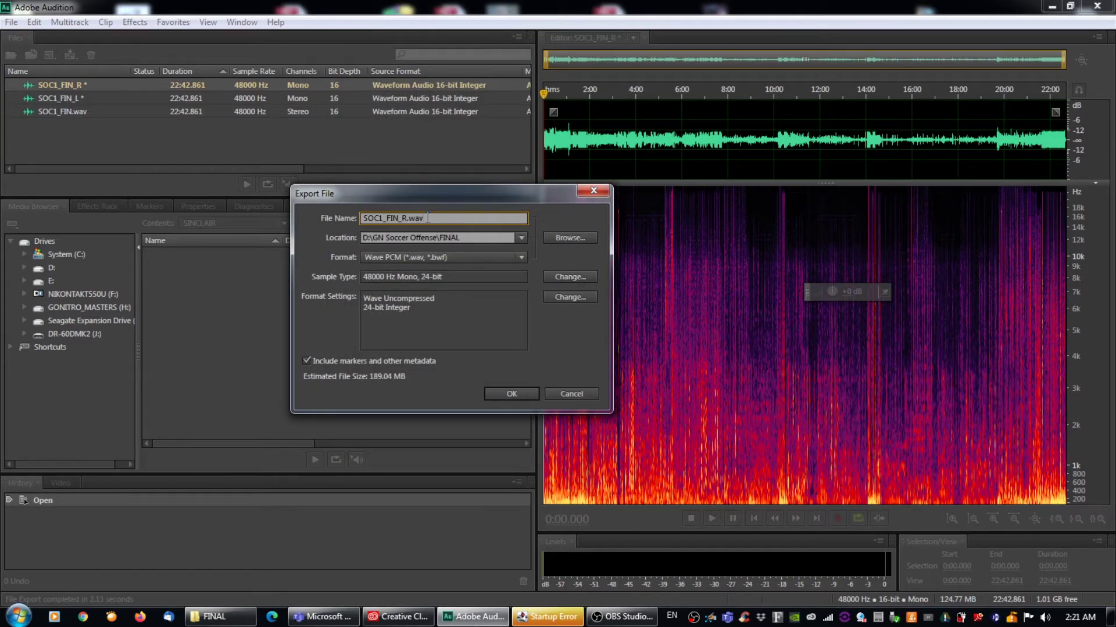
click(521, 394)
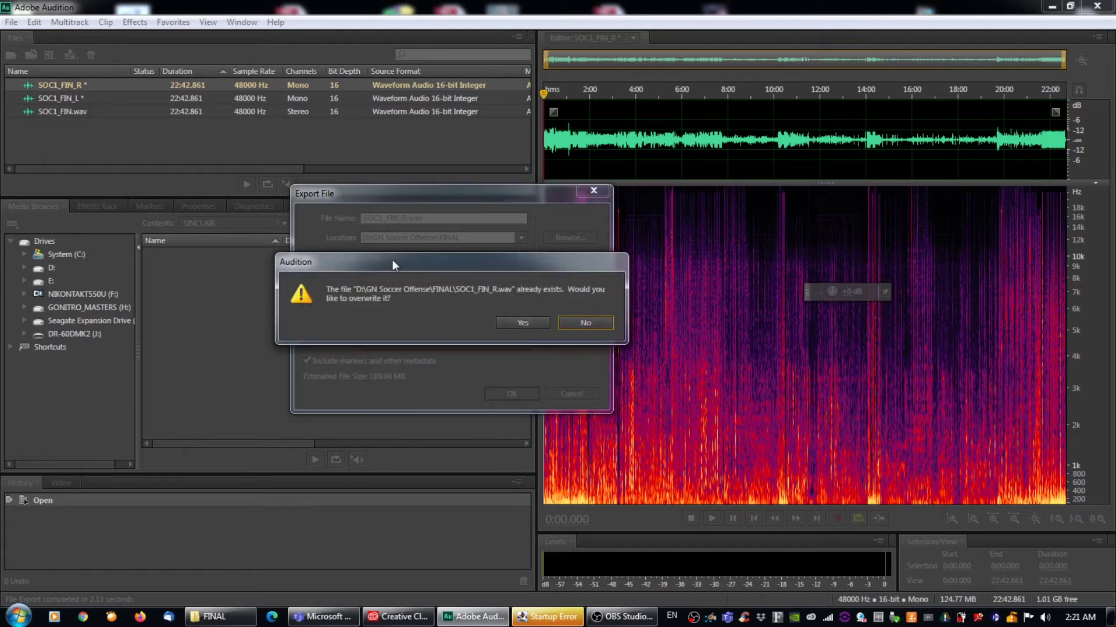
drag(392, 261, 360, 244)
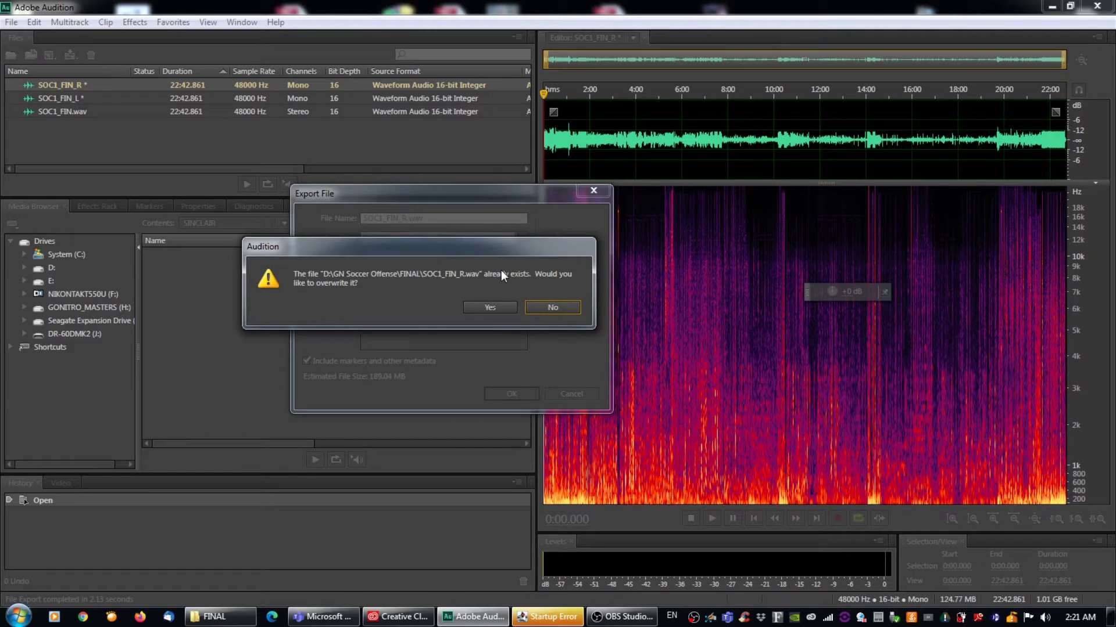
click(480, 310)
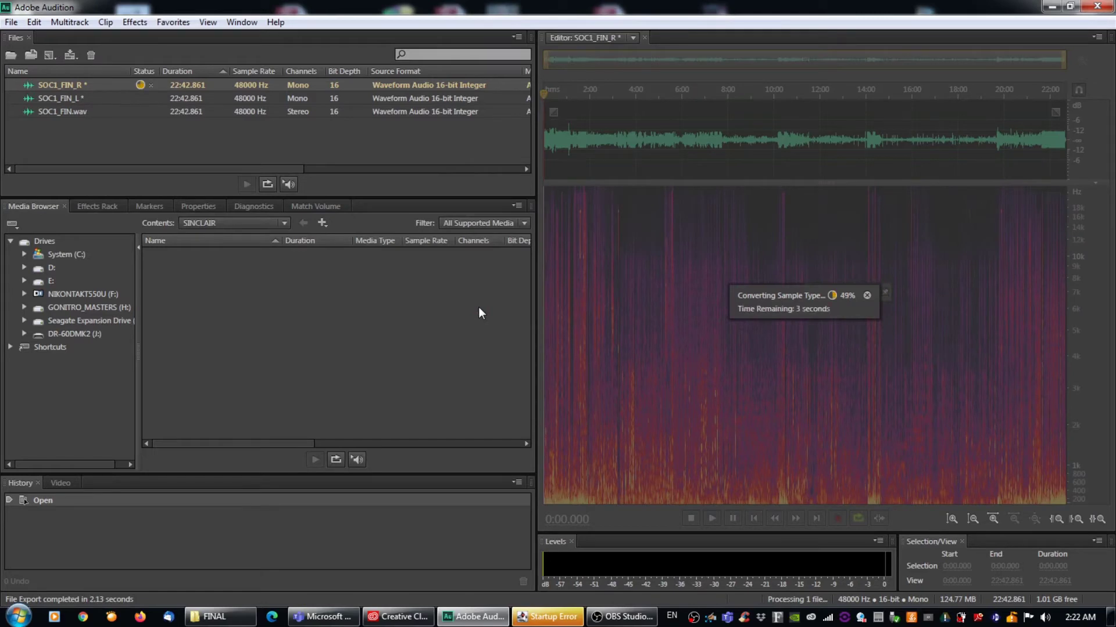